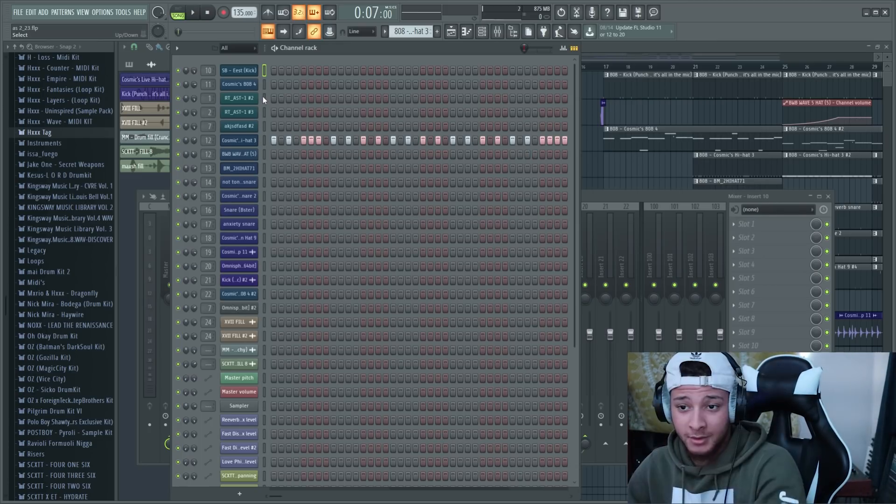
# Open the mixer and look through its unnamed insert tracks
pyautogui.press('F9')
pyautogui.click(528, 252)
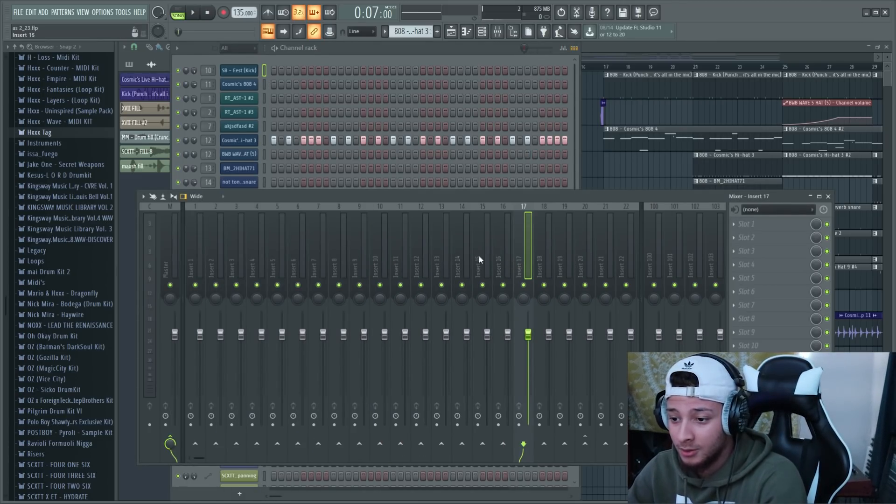
pyautogui.press('Left')
pyautogui.press('Left')
pyautogui.press('Left')
pyautogui.press('Left')
pyautogui.press('Left')
pyautogui.press('Left')
pyautogui.press('Left')
pyautogui.press('Left')
pyautogui.press('Left')
pyautogui.press('Left')
pyautogui.press('Left')
pyautogui.press('Left')
pyautogui.press('Left')
pyautogui.press('Left')
pyautogui.press('Left')
pyautogui.press('Left')
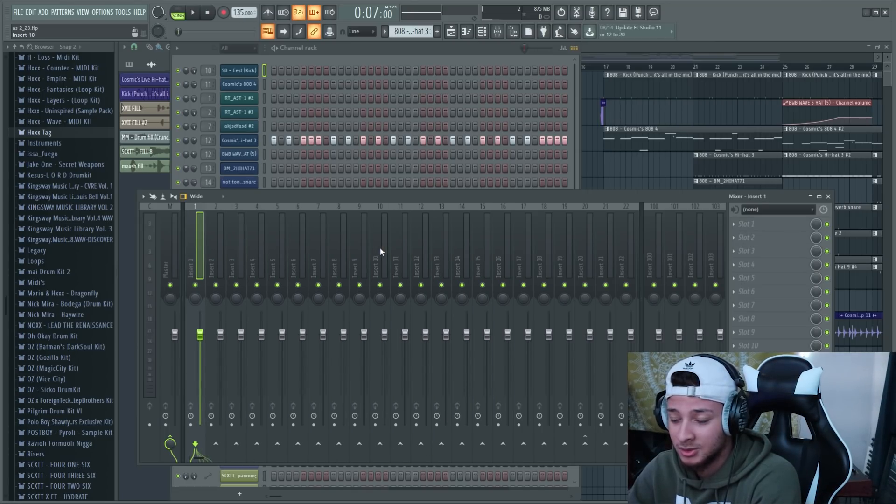
pyautogui.press('Right')
pyautogui.press('Right')
pyautogui.press('Right')
pyautogui.press('Right')
pyautogui.press('Right')
pyautogui.press('Right')
pyautogui.press('Right')
pyautogui.press('Right')
pyautogui.press('Right')
pyautogui.press('Right')
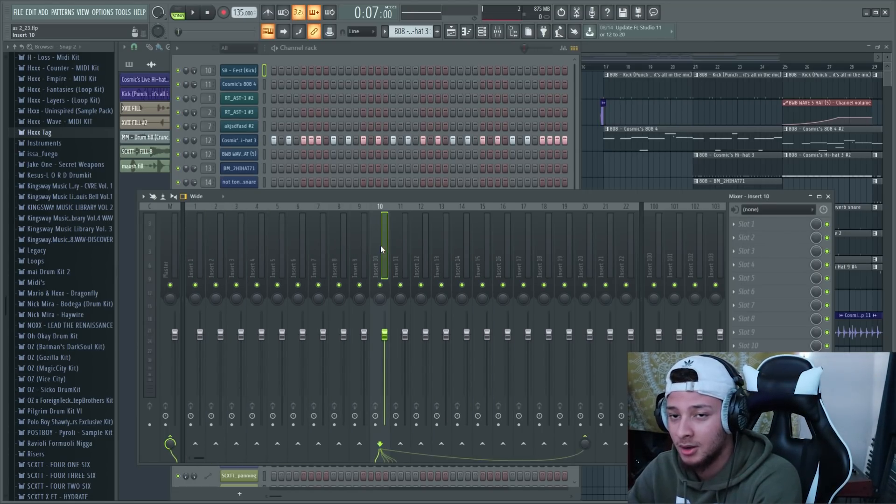
pyautogui.press('Right')
pyautogui.press('Right')
pyautogui.press('Right')
pyautogui.press('Right')
pyautogui.press('Right')
pyautogui.press('Right')
pyautogui.press('Right')
pyautogui.press('Right')
pyautogui.press('Right')
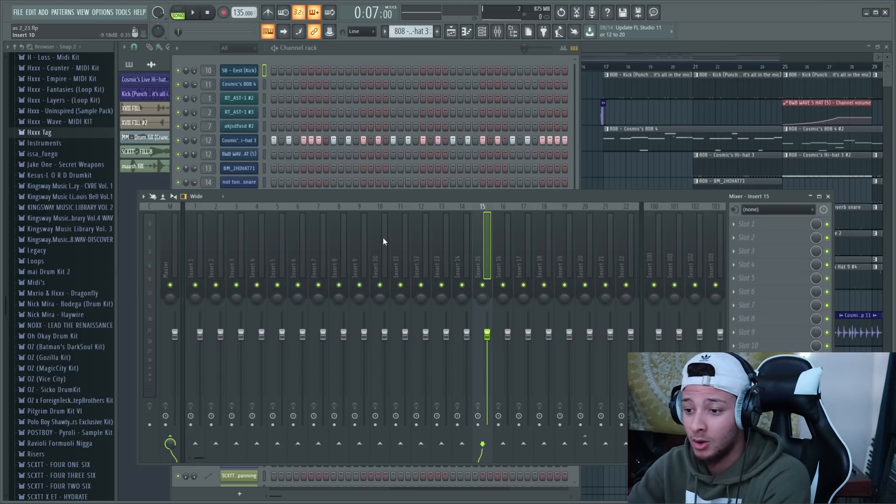
pyautogui.press('Right')
pyautogui.press('Right')
pyautogui.press('Right')
pyautogui.press('Left')
pyautogui.press('Left')
pyautogui.press('Left')
pyautogui.press('Left')
pyautogui.press('Left')
pyautogui.press('Left')
pyautogui.press('Left')
pyautogui.press('Left')
pyautogui.press('Left')
pyautogui.press('Left')
pyautogui.press('Left')
pyautogui.press('Left')
pyautogui.press('Left')
pyautogui.press('Left')
pyautogui.press('Left')
pyautogui.press('Left')
pyautogui.press('Left')
pyautogui.press('Left')
pyautogui.press('Left')
pyautogui.press('Left')
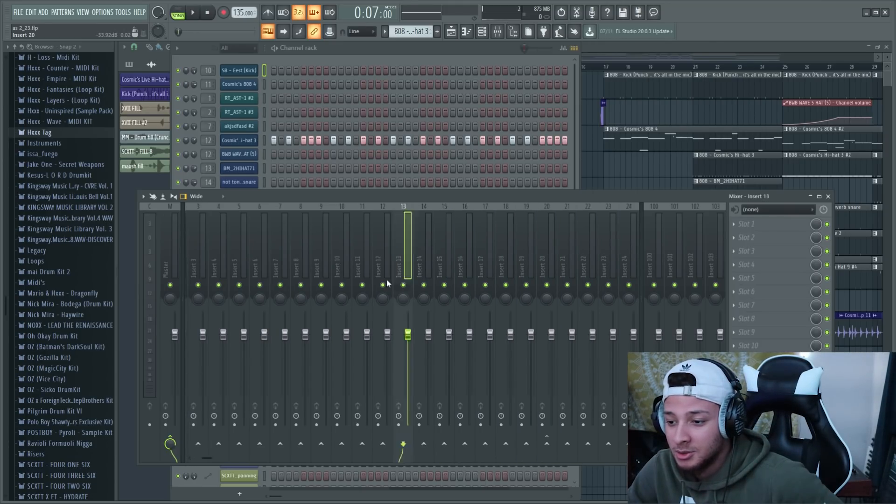
pyautogui.press('Left')
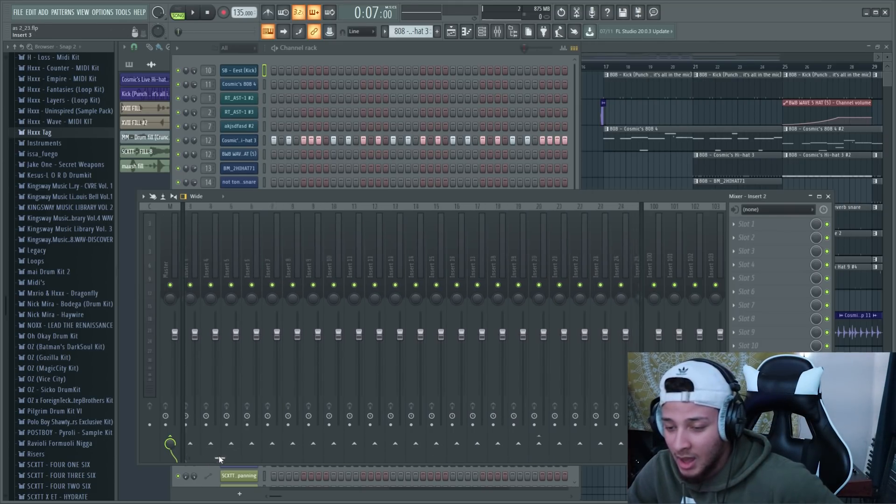
pyautogui.click(333, 263)
pyautogui.press('Right')
pyautogui.press('Right')
pyautogui.press('Right')
pyautogui.press('Right')
pyautogui.press('Right')
pyautogui.press('Right')
pyautogui.press('Left')
pyautogui.press('Left')
pyautogui.press('Left')
pyautogui.press('Right')
pyautogui.press('Right')
pyautogui.press('Right')
pyautogui.press('Right')
pyautogui.press('Right')
pyautogui.press('Left')
pyautogui.press('Left')
pyautogui.press('Left')
pyautogui.press('Left')
pyautogui.press('Left')
pyautogui.press('Left')
pyautogui.press('Left')
pyautogui.press('Right')
pyautogui.press('Right')
pyautogui.press('Left')
pyautogui.press('Left')
pyautogui.press('Left')
pyautogui.press('Left')
pyautogui.press('Left')
pyautogui.press('Right')
pyautogui.press('Right')
pyautogui.press('Right')
pyautogui.click(544, 285)
pyautogui.press('Left')
pyautogui.press('Left')
pyautogui.press('Left')
pyautogui.press('Right')
pyautogui.press('Right')
pyautogui.press('Right')
pyautogui.press('Right')
pyautogui.press('Right')
pyautogui.press('Right')
pyautogui.press('Right')
pyautogui.press('Right')
pyautogui.press('Right')
pyautogui.press('Right')
pyautogui.click(339, 285)
pyautogui.press('Left')
pyautogui.press('Left')
pyautogui.press('Left')
pyautogui.press('Left')
pyautogui.press('Left')
pyautogui.press('Left')
pyautogui.press('Left')
pyautogui.press('Left')
pyautogui.press('Left')
pyautogui.press('Left')
pyautogui.press('Left')
pyautogui.press('Left')
pyautogui.press('Left')
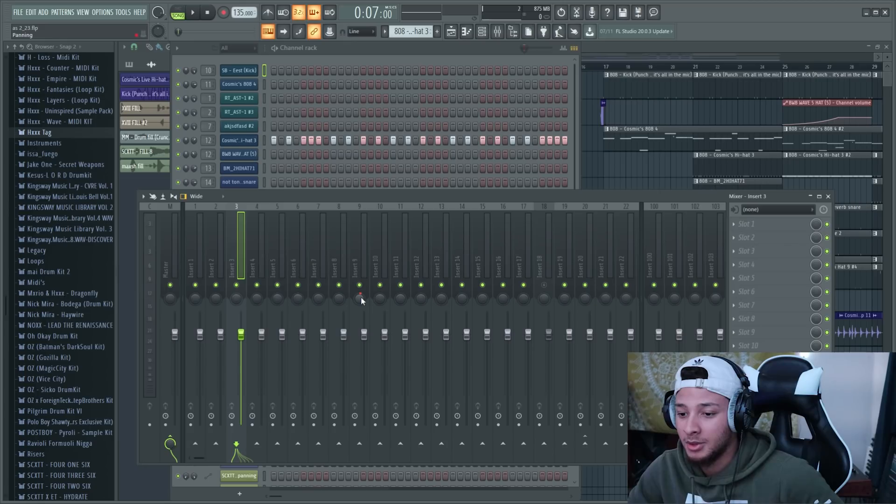
# Show the playlist and look over the tracks and sections of the arrangement
pyautogui.press('F5')
pyautogui.scroll(-1, 460, 279)
pyautogui.scroll(-4, 460, 279)
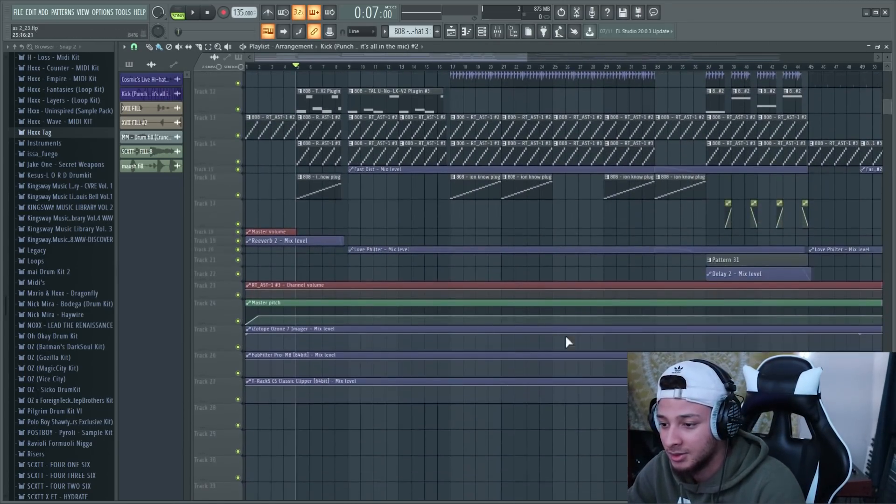
pyautogui.scroll(3, 710, 216)
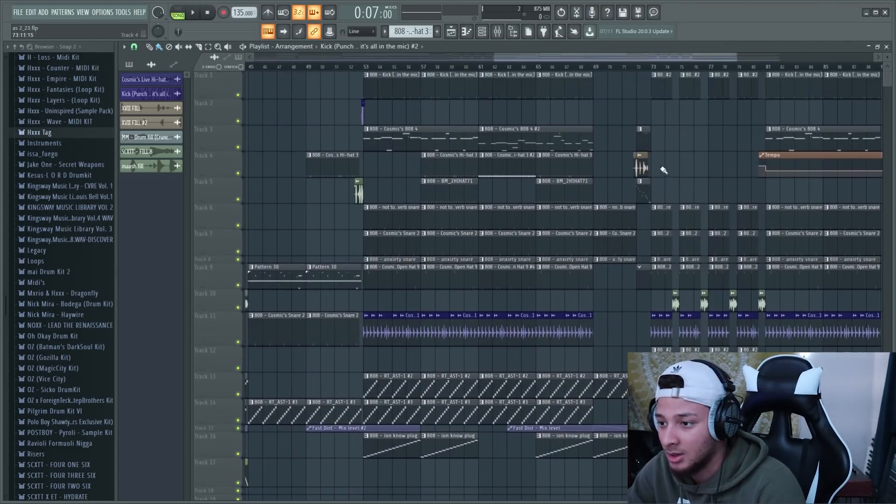
pyautogui.scroll(1, 639, 235)
pyautogui.scroll(3, 392, 140)
pyautogui.moveTo(392, 57); pyautogui.dragTo(361, 57)
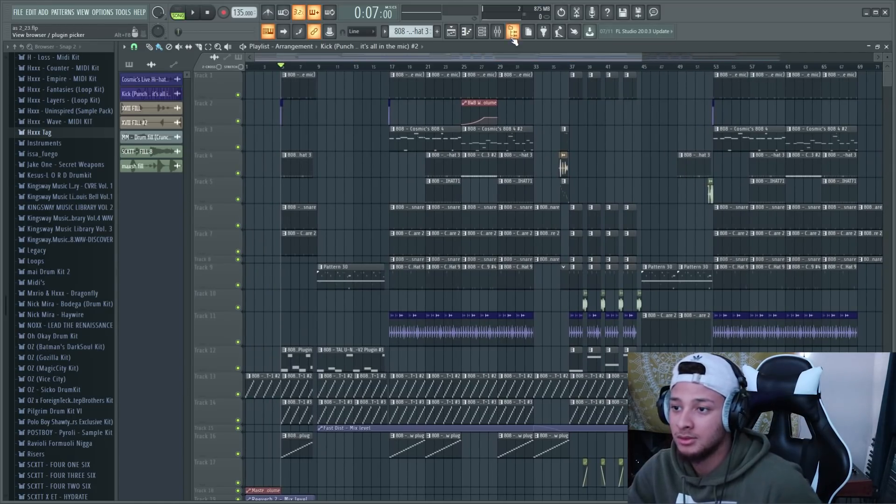
# Select the channel rack channels from SB - Eest (Kick) through SCXTT - FILL 8 and color them with a blue-to-pink gradient
pyautogui.click(497, 31)
pyautogui.click(482, 31)
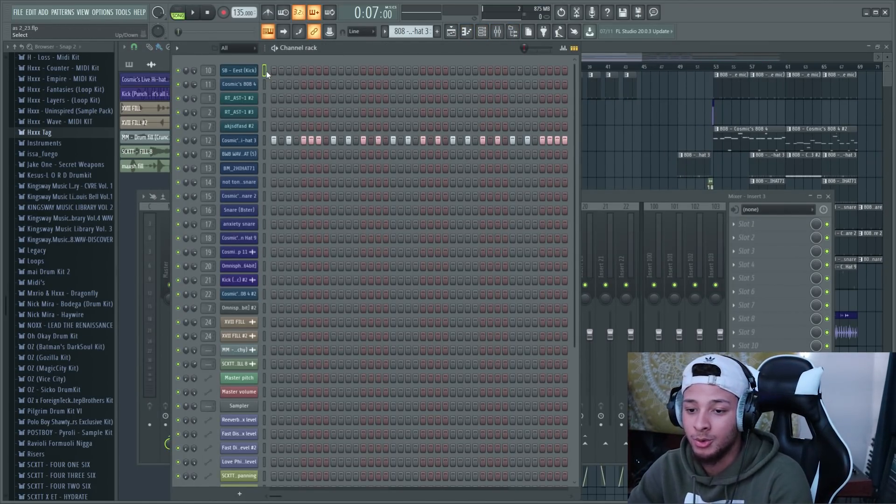
pyautogui.moveTo(267, 72); pyautogui.dragTo(267, 287)
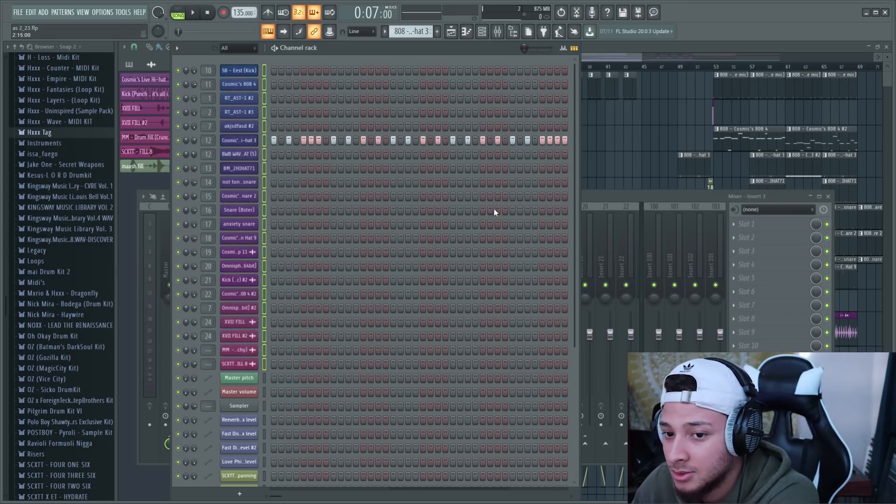
# Route the selected channels to consecutive mixer tracks starting at Insert 1, carrying over their names and colors, and check the named tracks
pyautogui.click(640, 195)
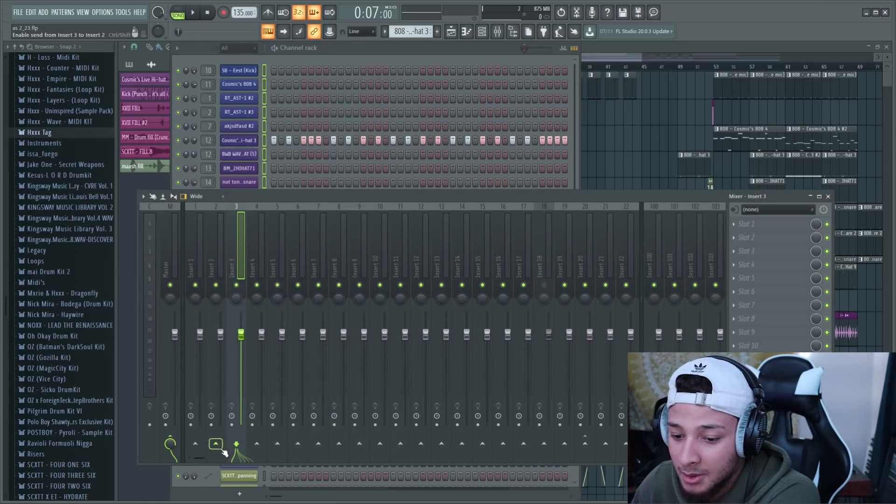
pyautogui.click(187, 266)
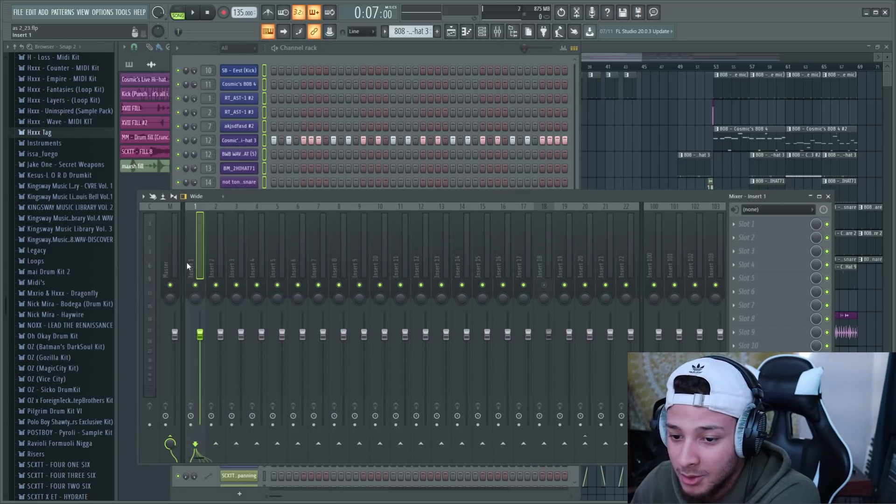
pyautogui.hotkey('ctrl', 'shift', 'l')
pyautogui.click(221, 259)
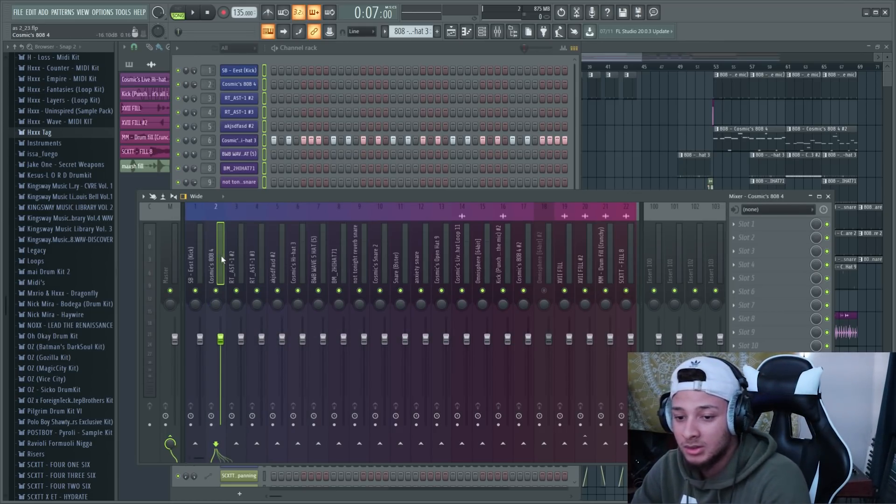
pyautogui.click(191, 273)
pyautogui.scroll(-2, 196, 275)
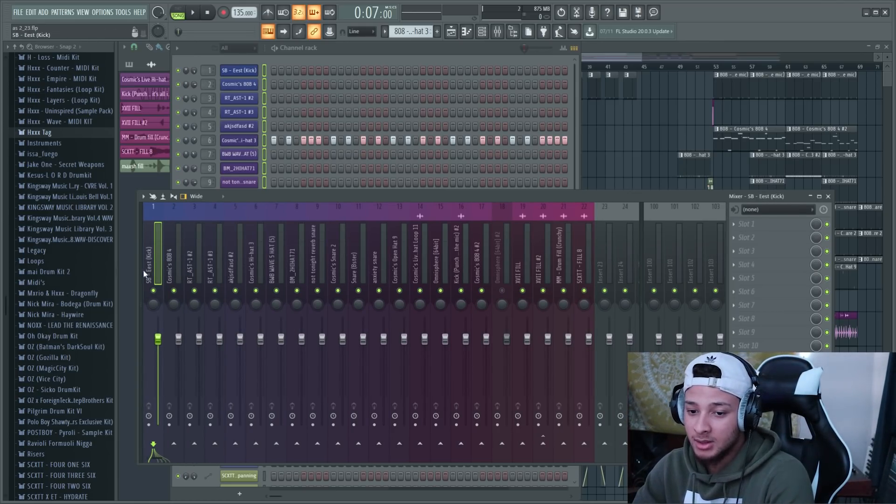
pyautogui.scroll(2, 144, 270)
# Load T-RackS CS Classic Clipper in the first effect slot of the Master track and return to the playlist
pyautogui.click(159, 266)
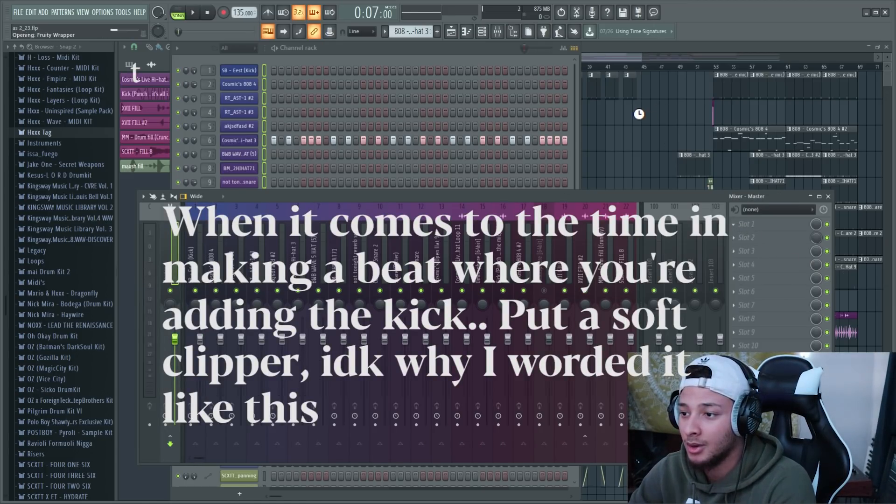
pyautogui.click(599, 195)
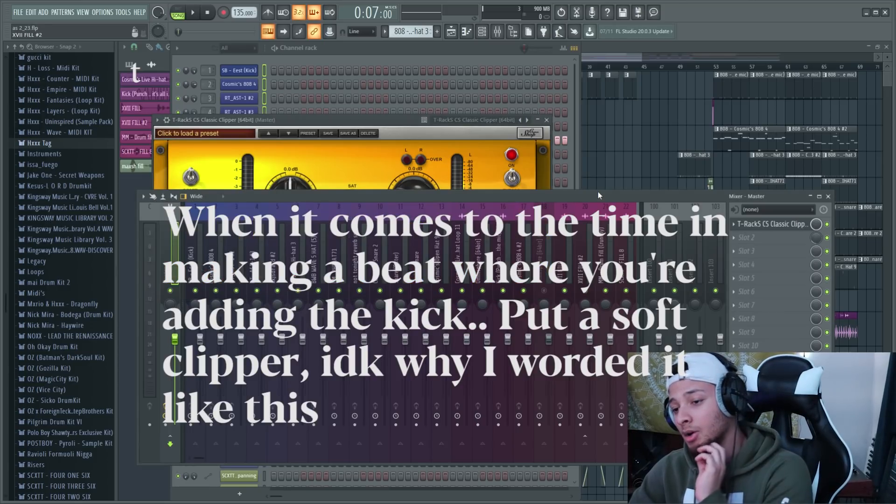
pyautogui.click(607, 140)
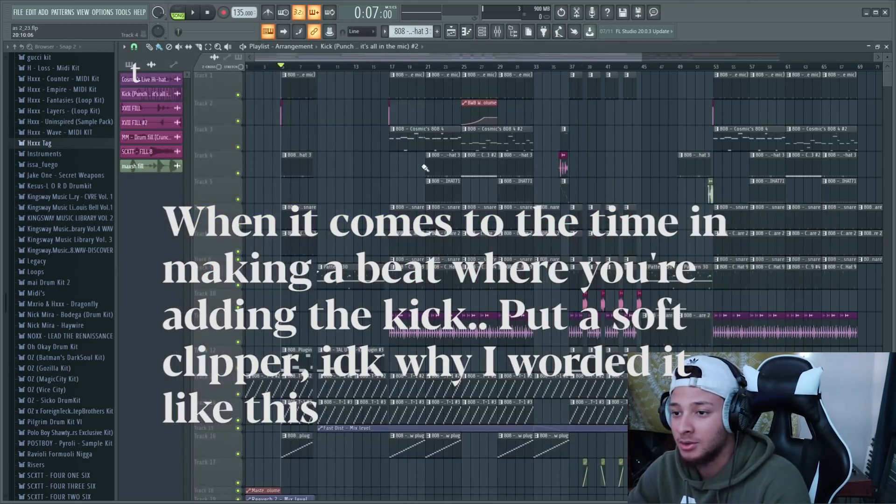
# Play the arrangement from the start while checking the mixer levels, and stop playback
pyautogui.scroll(5, 409, 55)
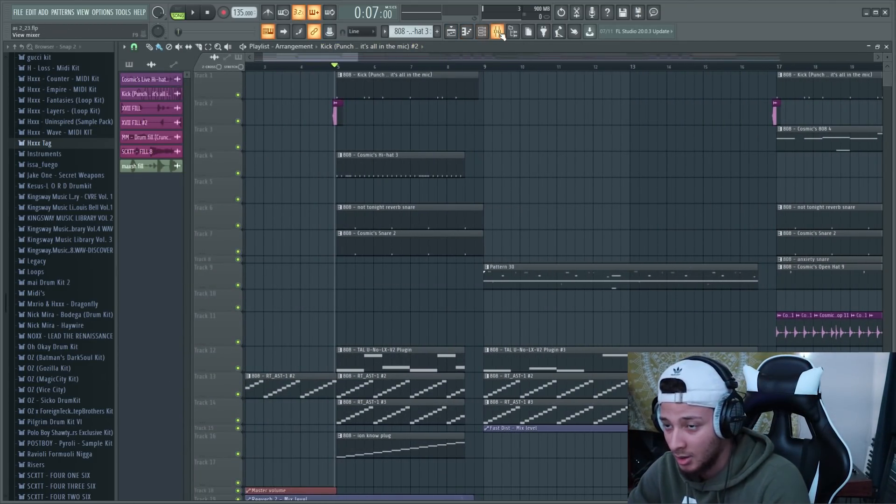
pyautogui.click(498, 32)
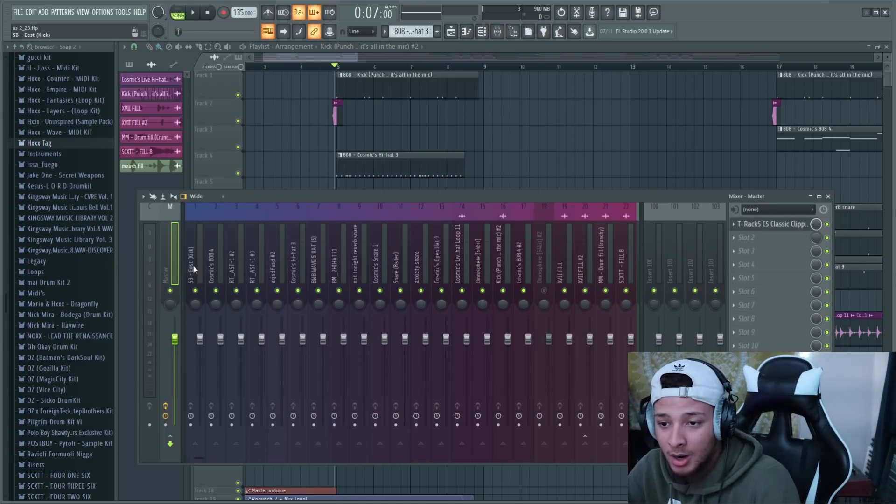
pyautogui.click(390, 140)
pyautogui.scroll(2, 364, 140)
pyautogui.click(207, 13)
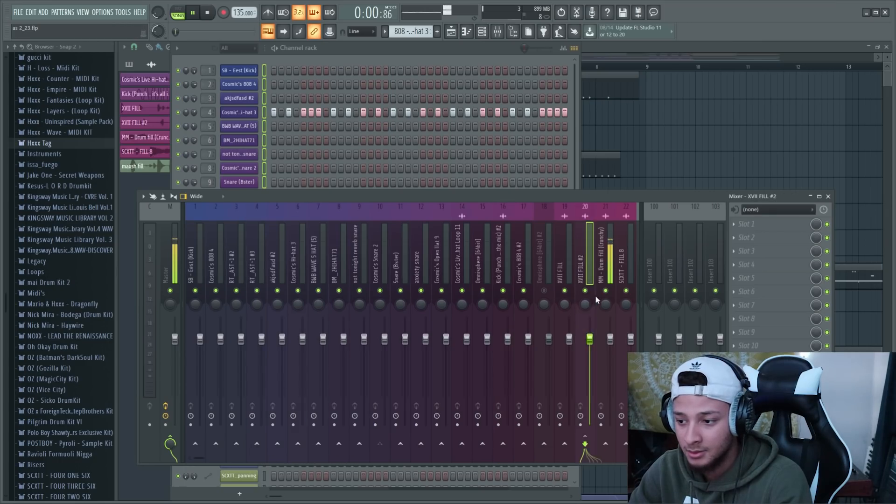
pyautogui.hscroll(4, 536, 275)
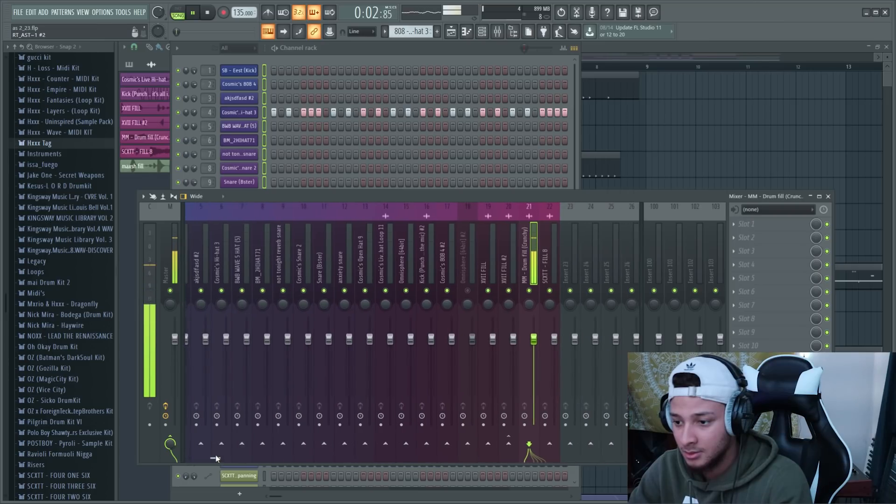
pyautogui.press('F5')
pyautogui.press('space')
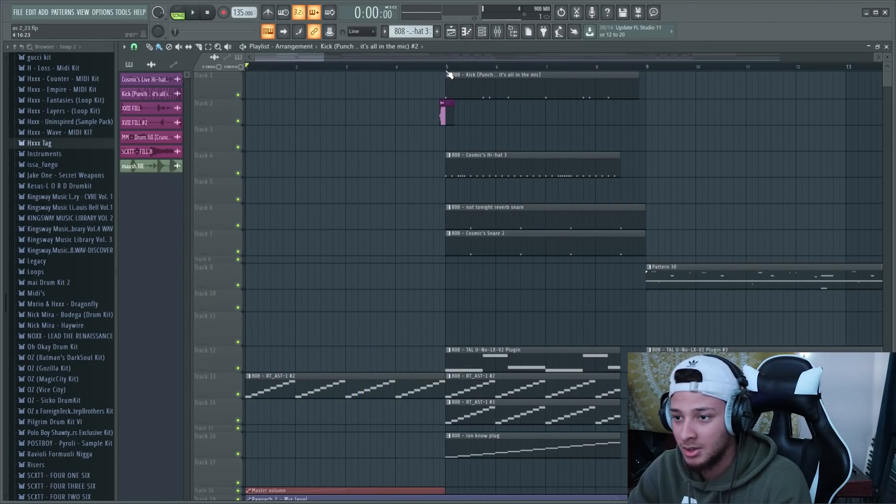
# Select the first four bars of the playlist and load Fruity Reeverb 2 and Fruity parametric EQ 2 on the MM - Drum fill (Crunchy) mixer track
pyautogui.moveTo(447, 68); pyautogui.dragTo(3, 240)
pyautogui.press('F9')
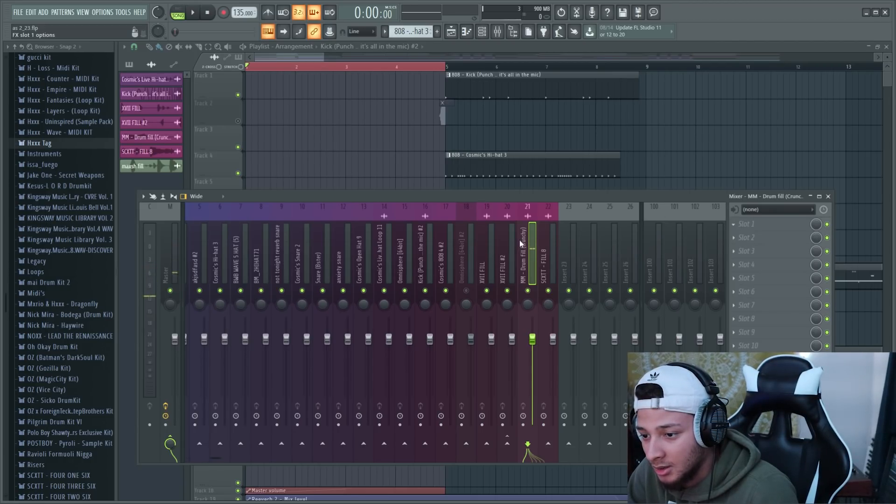
pyautogui.click(522, 347)
pyautogui.click(734, 237)
pyautogui.click(632, 174)
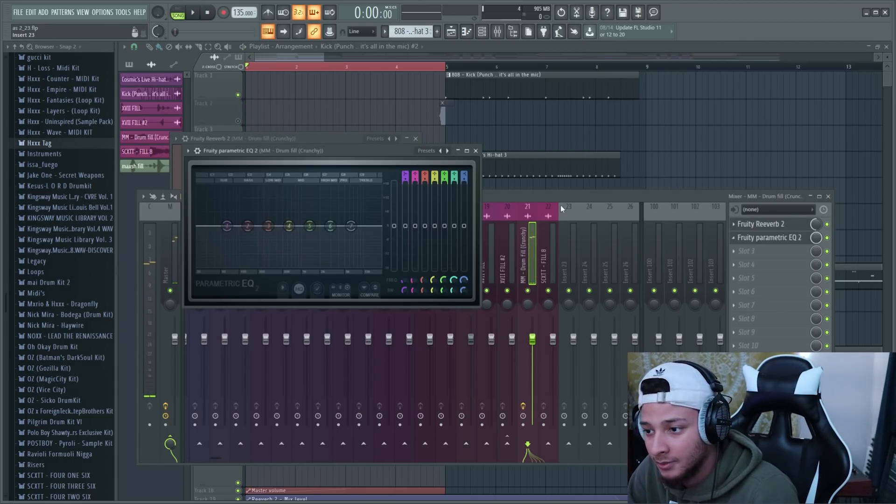
# Replace Fruity parametric EQ 2 in the second effect slot with FabFilter Pro-Q 2 and shape a low-frequency band on its curve
pyautogui.click(728, 241)
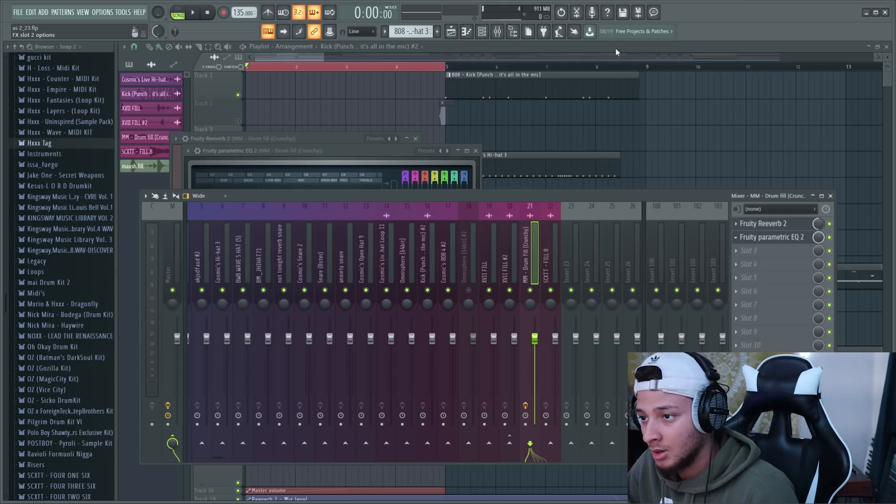
pyautogui.click(464, 166)
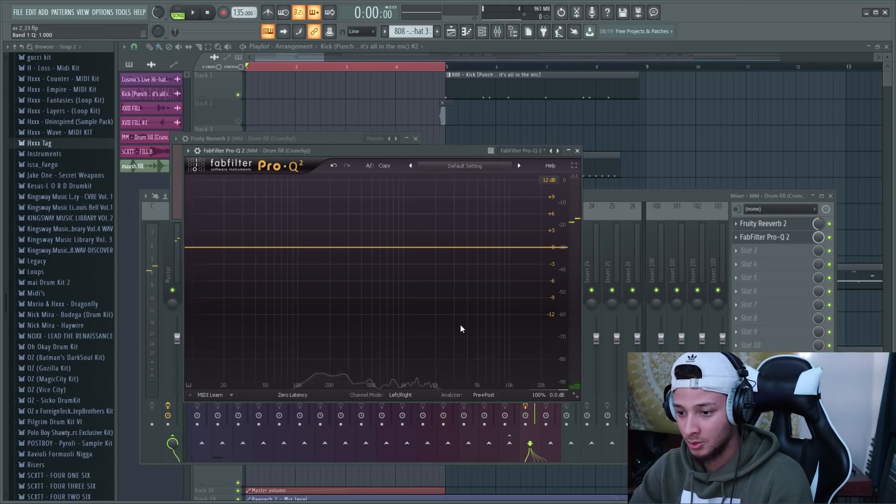
pyautogui.click(462, 359)
pyautogui.moveTo(266, 247); pyautogui.dragTo(318, 258)
# Add another FabFilter Pro-Q 2 in the third effect slot of the mixer track
pyautogui.click(744, 260)
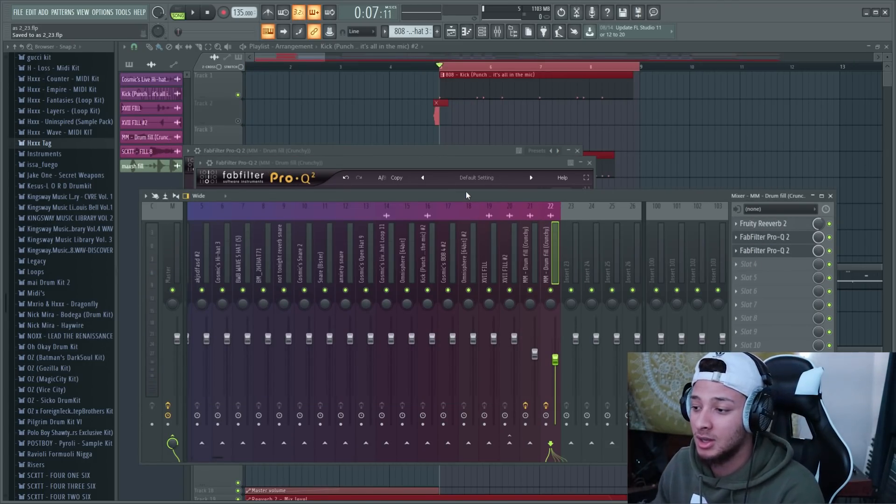
# Try a bell band at several positions on the curve of the FabFilter Pro-Q 2 in the second effect slot
pyautogui.click(764, 238)
pyautogui.moveTo(394, 237); pyautogui.dragTo(362, 213)
pyautogui.moveTo(364, 164); pyautogui.dragTo(396, 149)
pyautogui.moveTo(400, 207); pyautogui.dragTo(369, 246)
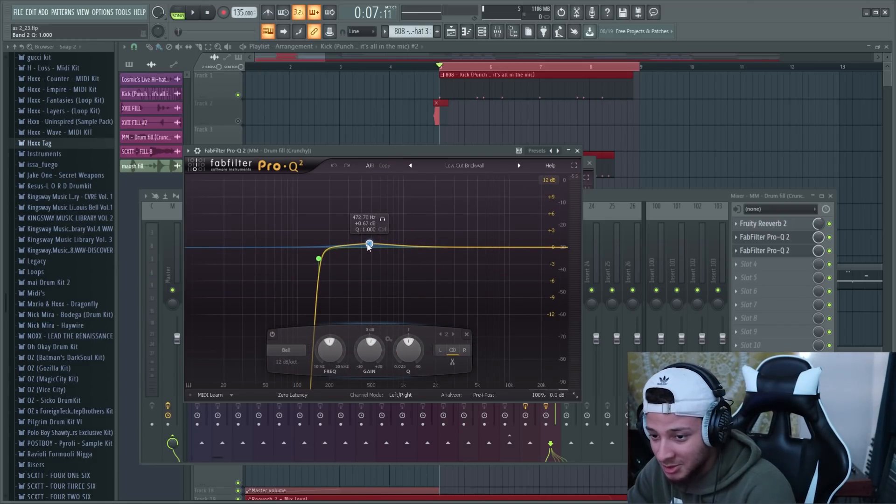
pyautogui.moveTo(369, 246); pyautogui.dragTo(433, 259)
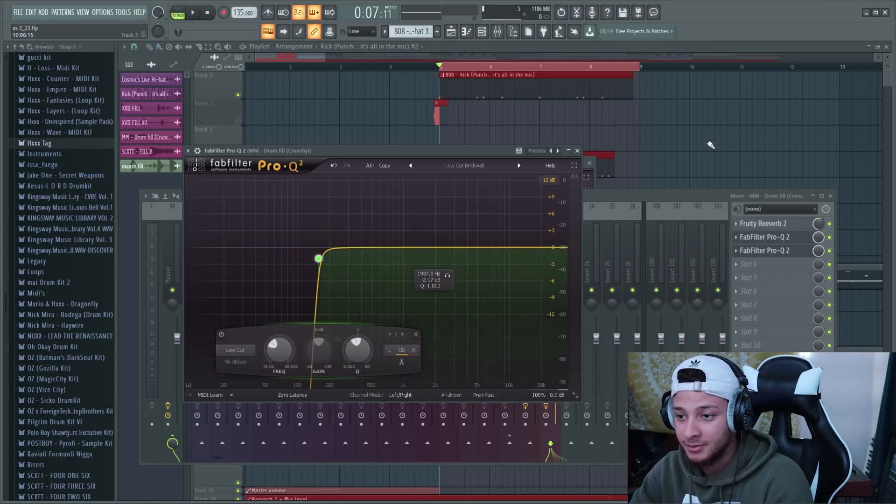
pyautogui.click(710, 148)
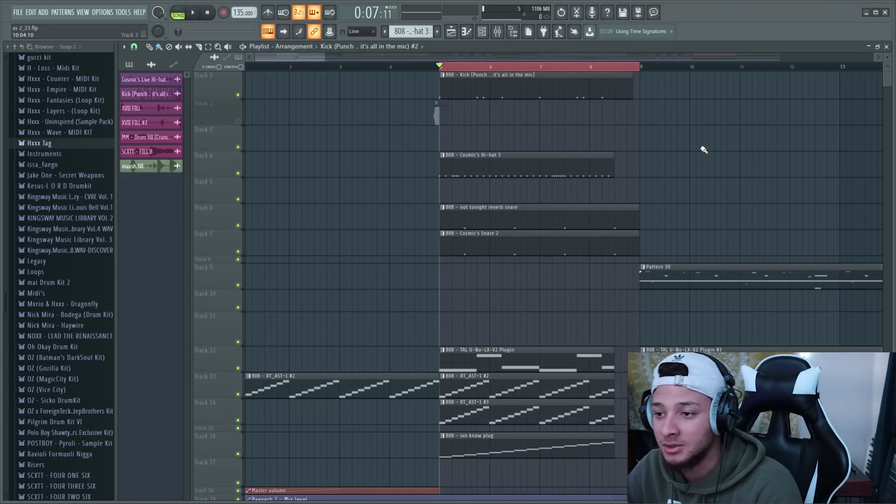
# Lower the SB - Eest (Kick) mixer track's fader to about -6.8 dB while playing the selected section
pyautogui.click(497, 32)
pyautogui.press('space')
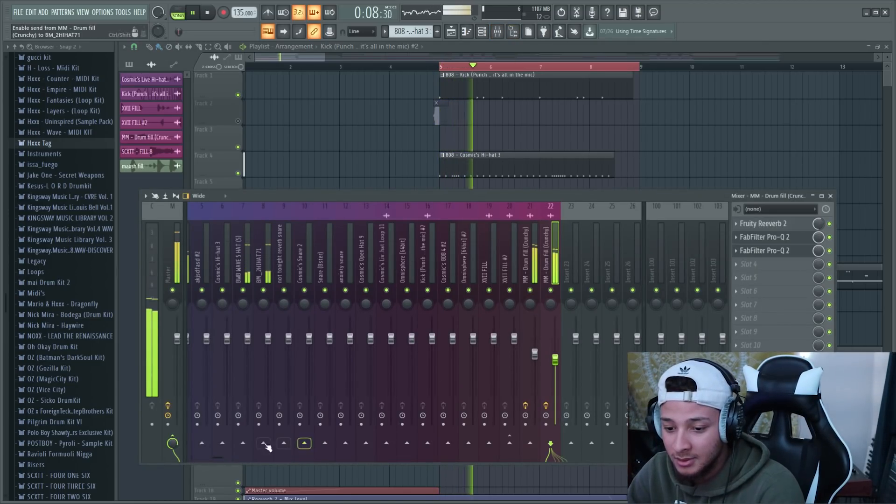
pyautogui.hscroll(-4, 234, 448)
pyautogui.click(204, 455)
pyautogui.moveTo(202, 352); pyautogui.dragTo(204, 359)
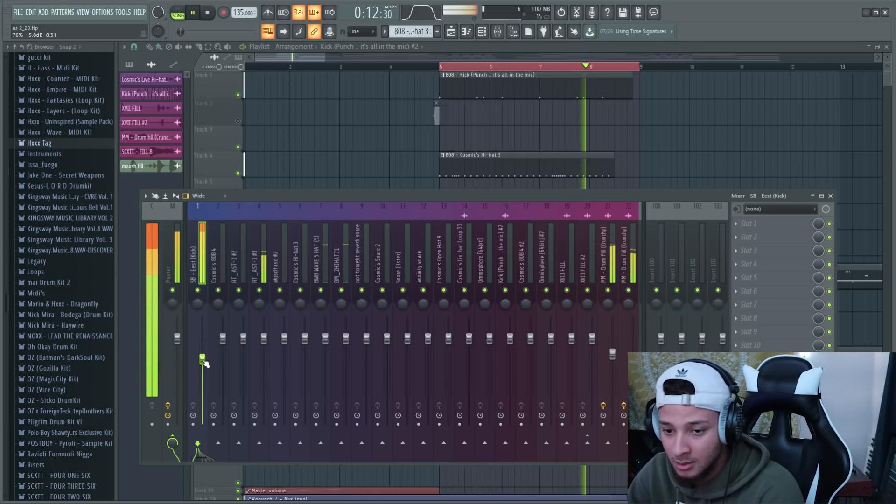
pyautogui.press('space')
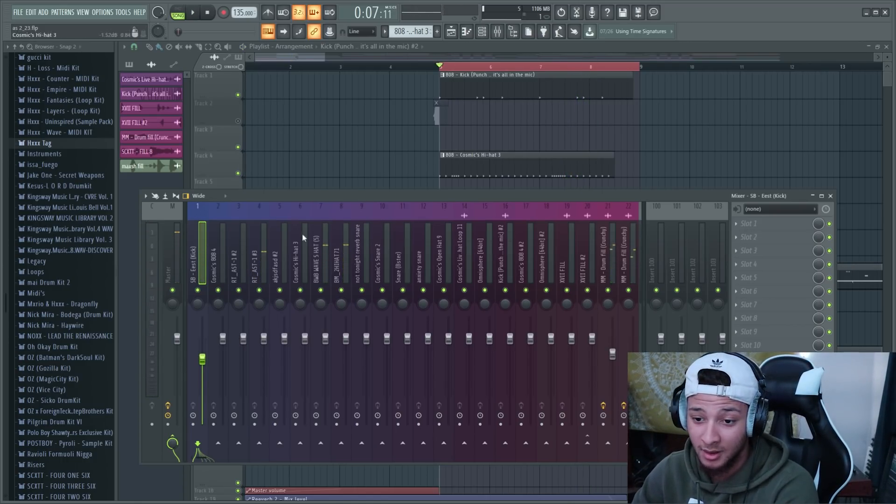
pyautogui.press('space')
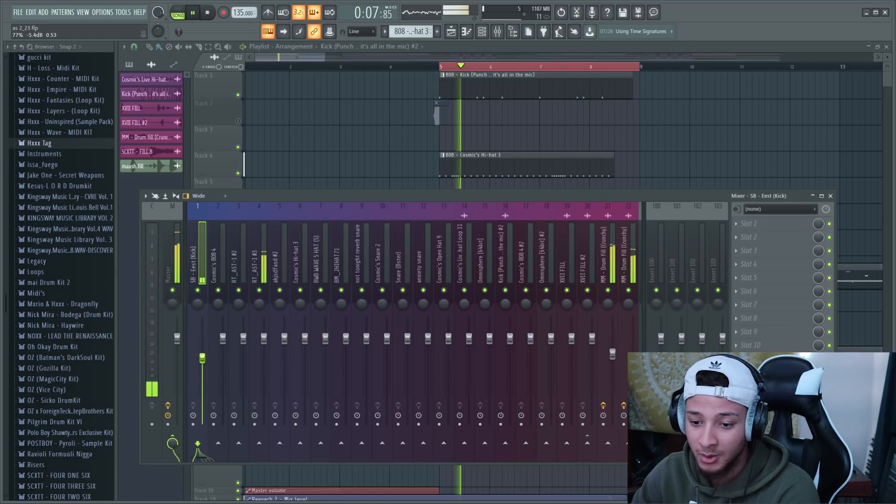
pyautogui.moveTo(202, 358); pyautogui.dragTo(205, 368)
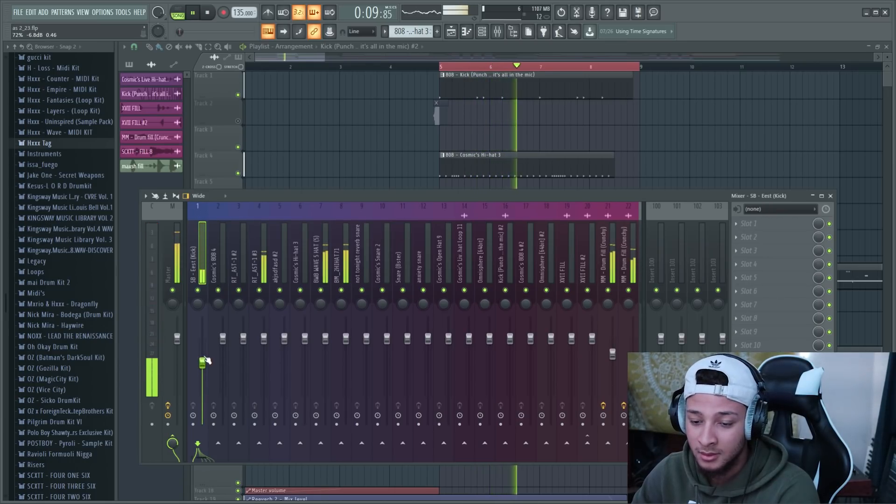
pyautogui.press('space')
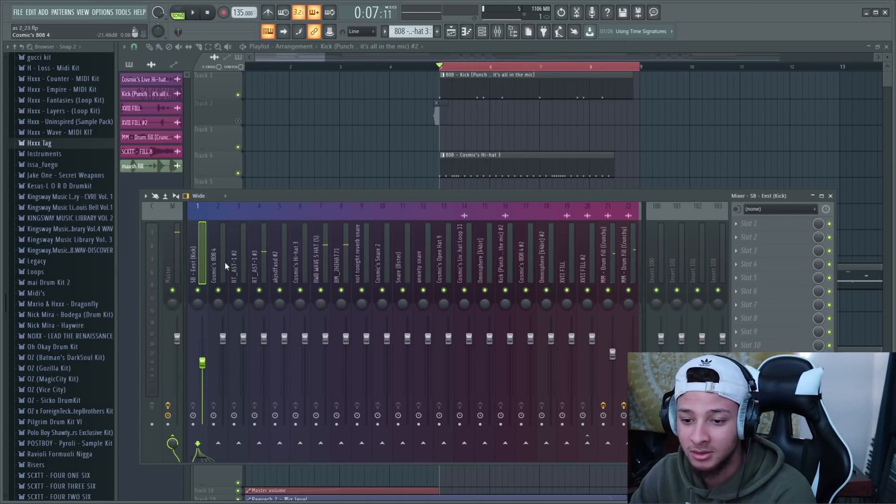
# During playback, lower the RT_AST-1 #3 fader slightly and pan BWB WAVE 5 HAT (S) slightly left and BM_2HIHAT71 13% right
pyautogui.press('space')
pyautogui.click(254, 261)
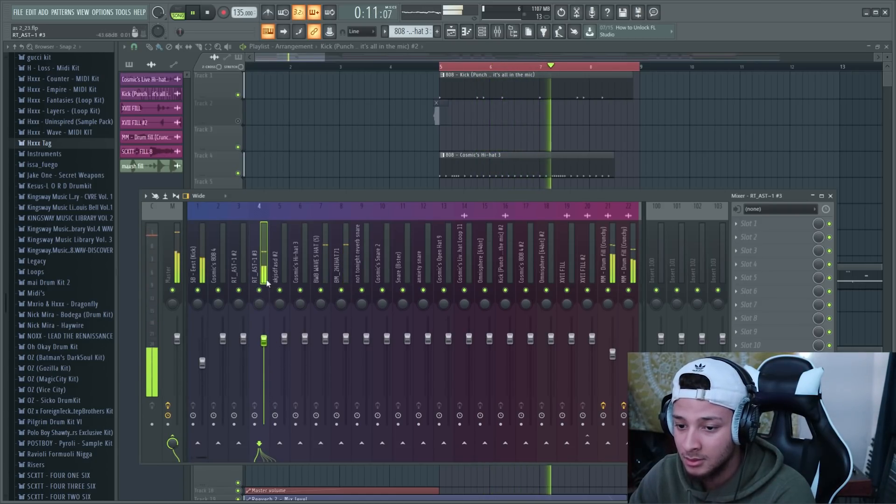
pyautogui.click(334, 275)
pyautogui.click(325, 273)
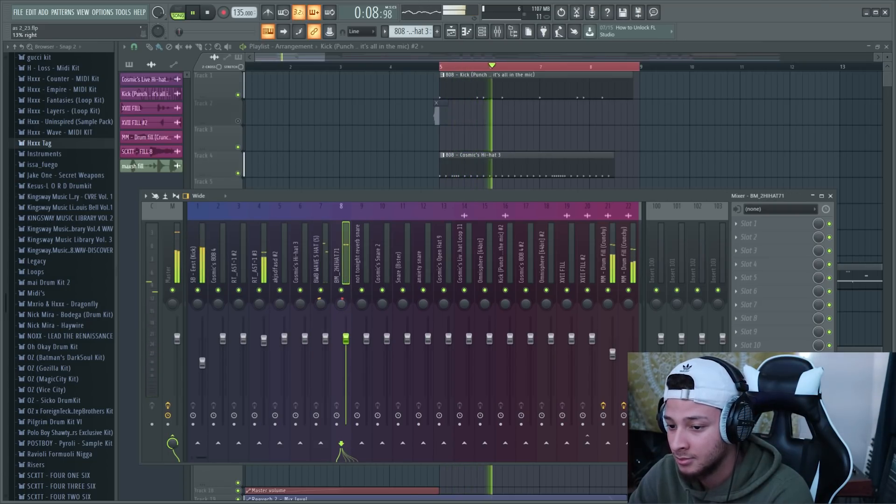
pyautogui.press('space')
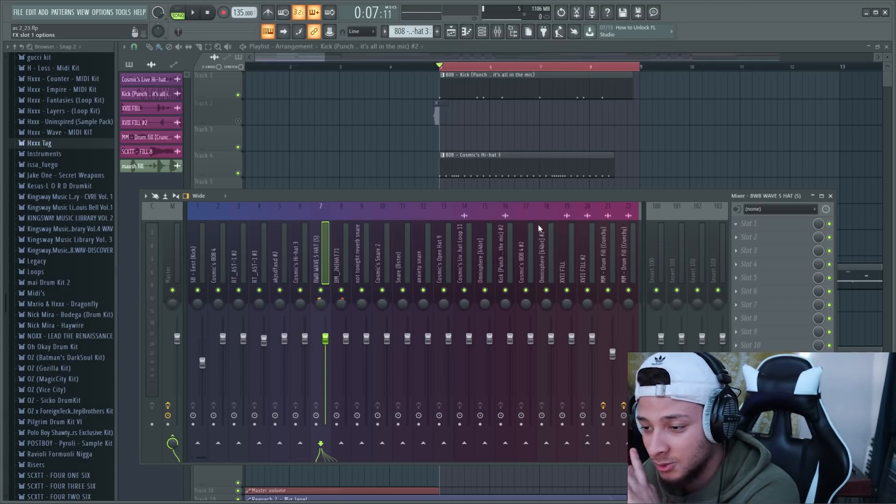
# Add Smack Attack Stereo to the BWB WAVE 5 HAT (S) track with the attack at 18 and audition it
pyautogui.moveTo(174, 237); pyautogui.dragTo(174, 225)
pyautogui.press('space')
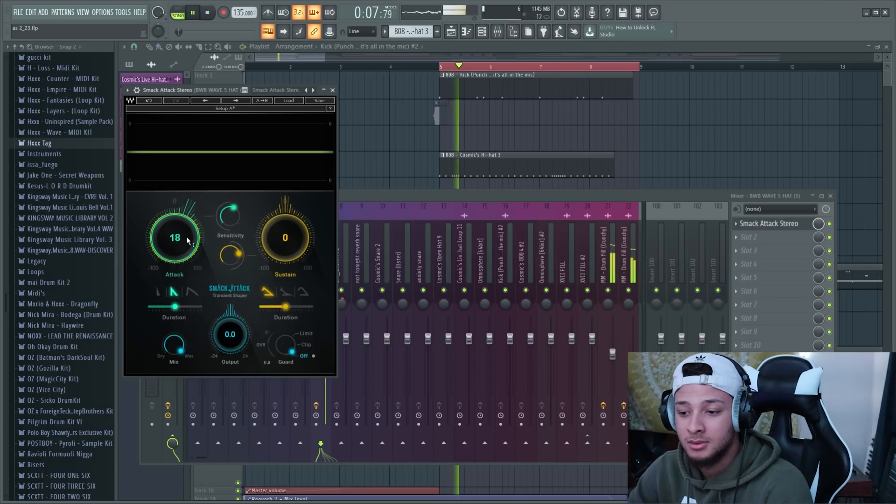
pyautogui.press('space')
pyautogui.click(375, 197)
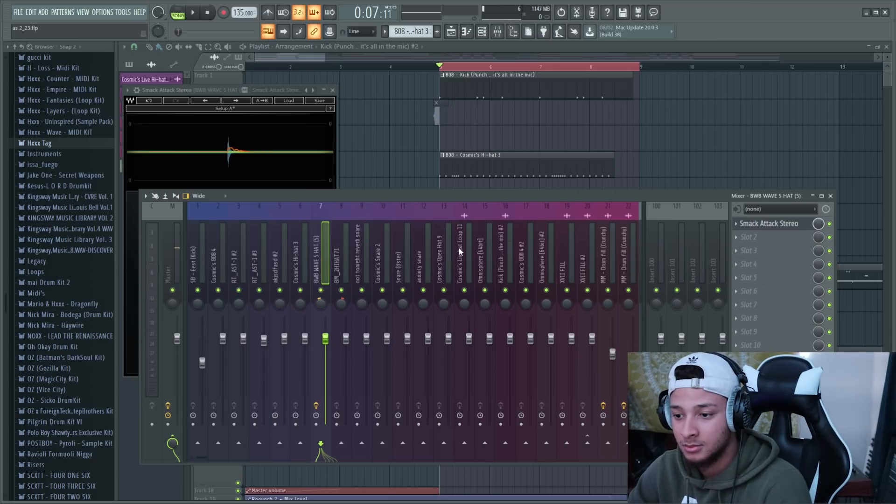
# Copy the BWB WAVE 5 HAT (S) track's effect and settings onto mixer track 8
pyautogui.click(337, 254)
pyautogui.hotkey('ctrl', 'l')
pyautogui.click(324, 284)
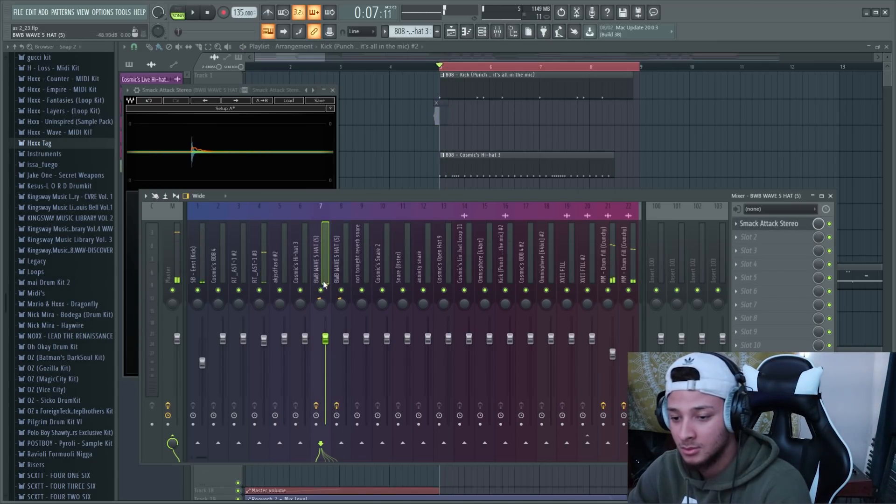
pyautogui.press('F12')
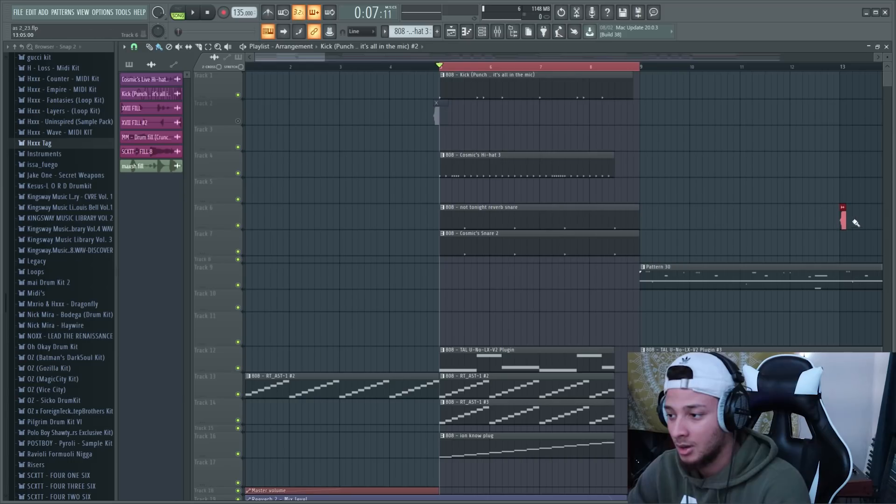
pyautogui.click(499, 33)
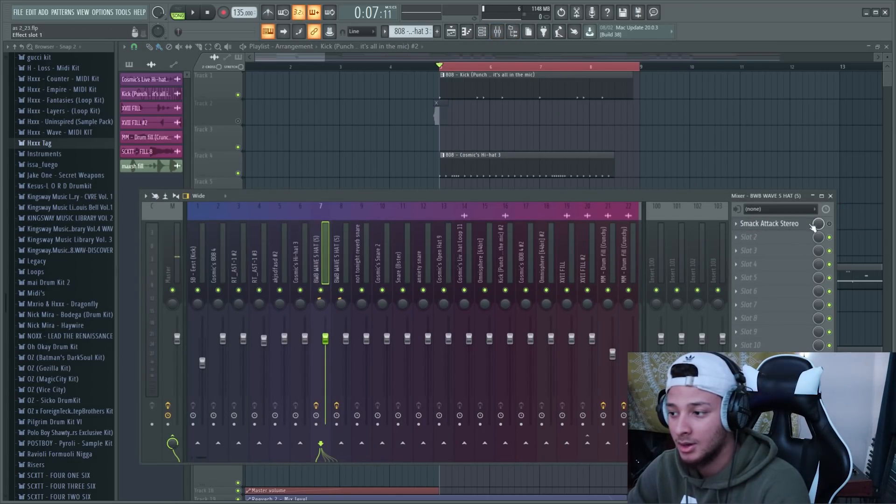
# Fine-tune the Smack Attack Stereo attack on mixer track 7 and pan track 8 to the right during playback
pyautogui.press('space')
pyautogui.click(788, 225)
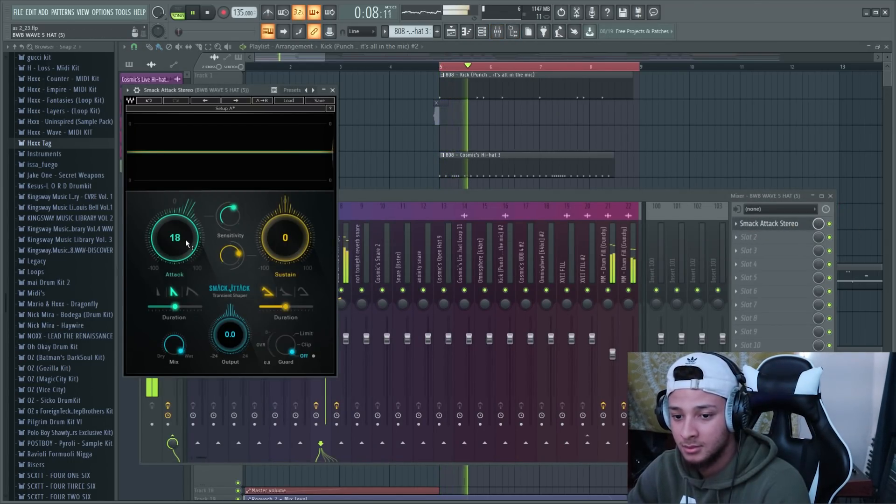
pyautogui.moveTo(174, 238)
pyautogui.mouseDown()
pyautogui.moveTo(175, 227)
pyautogui.moveTo(175, 235)
pyautogui.mouseUp()
pyautogui.click(360, 200)
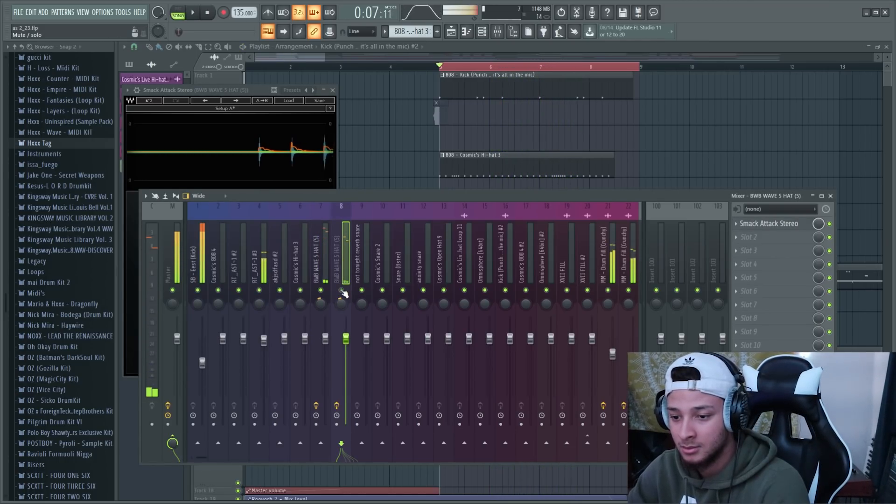
pyautogui.moveTo(341, 304); pyautogui.dragTo(341, 304)
pyautogui.press('Left')
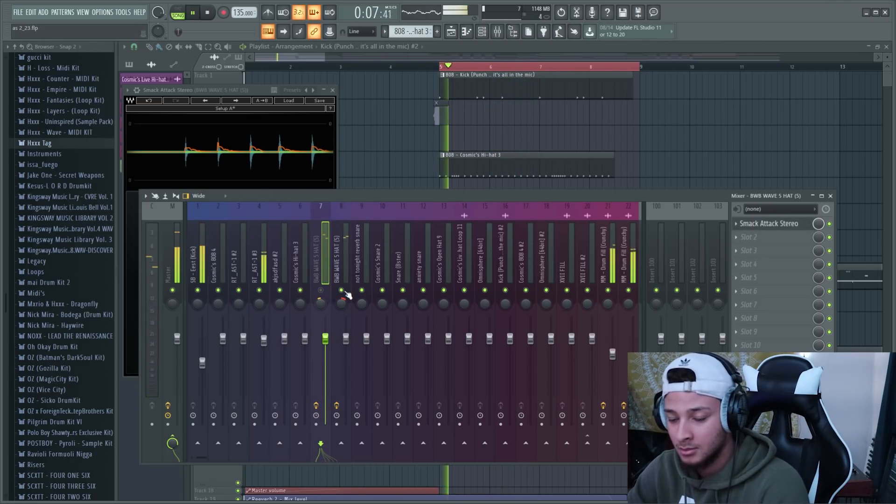
# Set the Smack Attack Stereo attack on mixer track 8 to about 32 while the section plays
pyautogui.press('space')
pyautogui.press('Right')
pyautogui.click(774, 225)
pyautogui.press('space')
pyautogui.moveTo(174, 237); pyautogui.dragTo(185, 220)
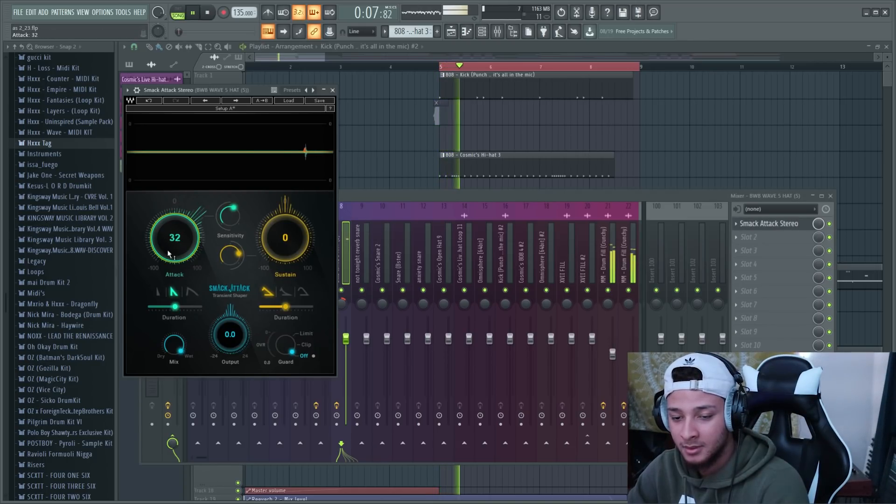
# Unmute the BWB WAVE 5 HAT (S) track in mixer track 7 and lower its fader
pyautogui.click(355, 306)
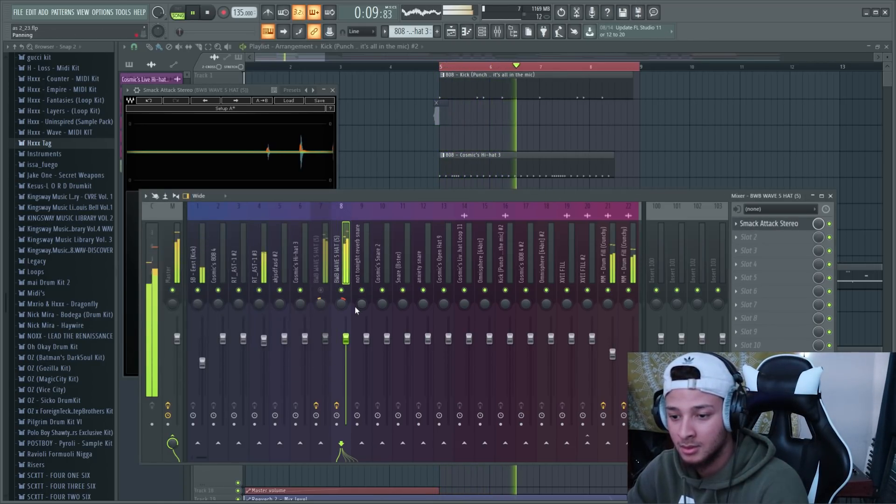
pyautogui.click(322, 305)
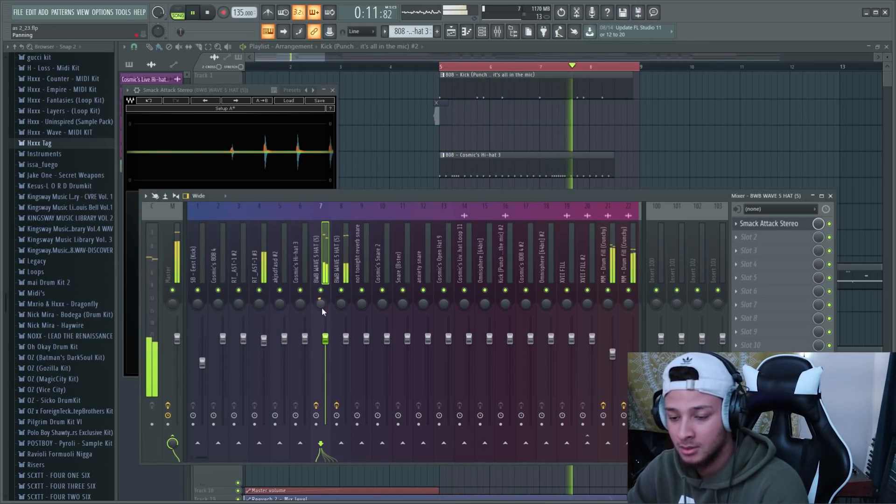
pyautogui.moveTo(325, 338); pyautogui.dragTo(326, 350)
pyautogui.moveTo(346, 337); pyautogui.dragTo(325, 356)
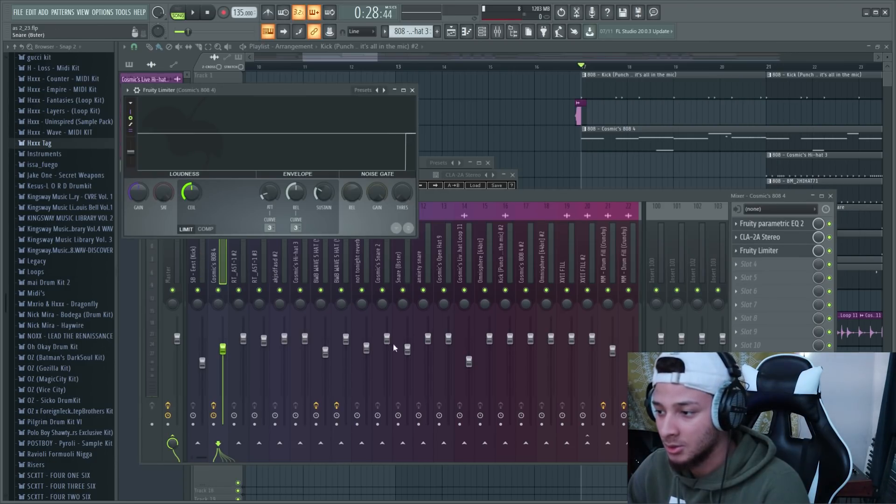
# Sidechain the SB - Eest (Kick) mixer track to the Cosmic's 808 4 track that holds the Fruity Limiter
pyautogui.click(737, 197)
pyautogui.click(205, 279)
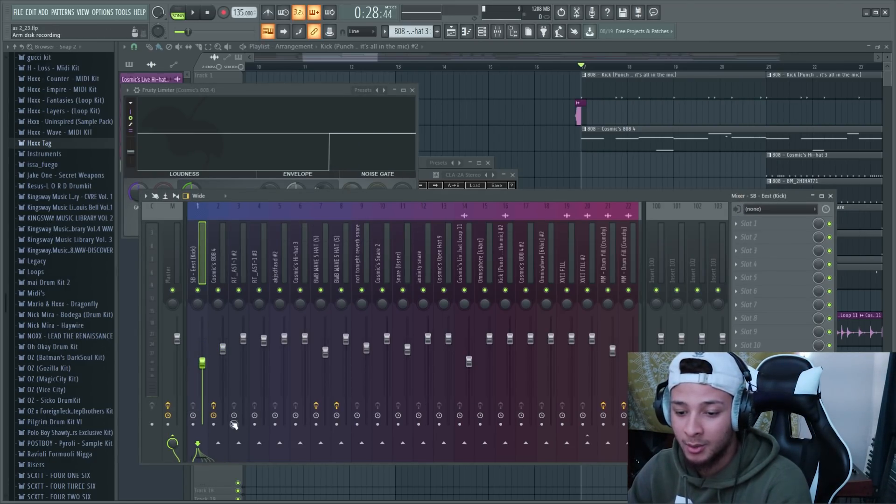
pyautogui.click(215, 275)
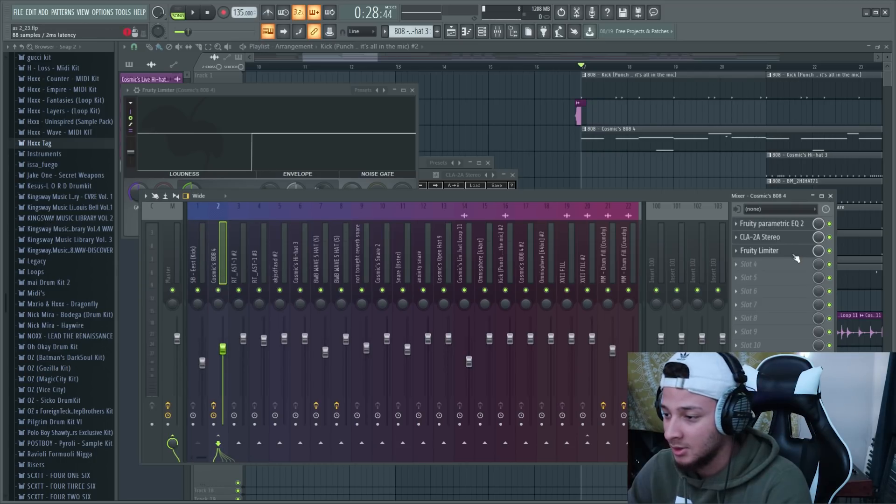
pyautogui.click(759, 250)
pyautogui.click(196, 277)
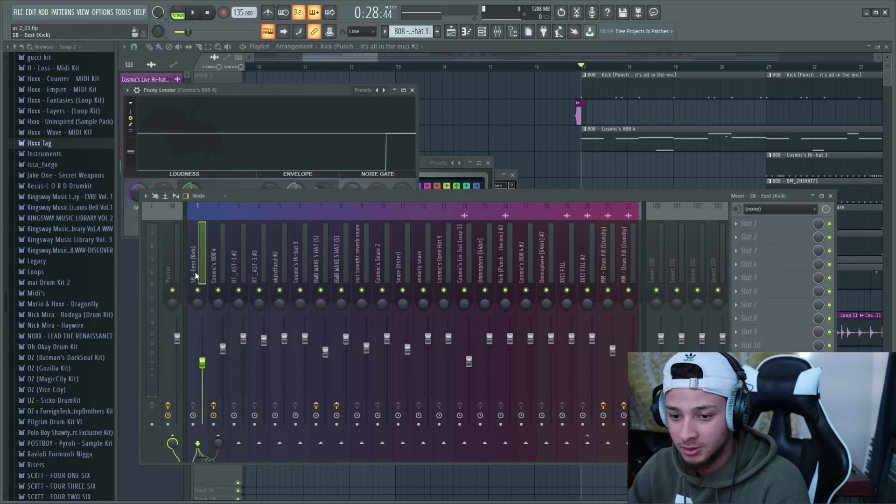
# Configure Fruity Limiter on Cosmic's 808 4 as a compressor with sidechain input 1 and audition the soloed kick and 808
pyautogui.click(223, 266)
pyautogui.click(786, 253)
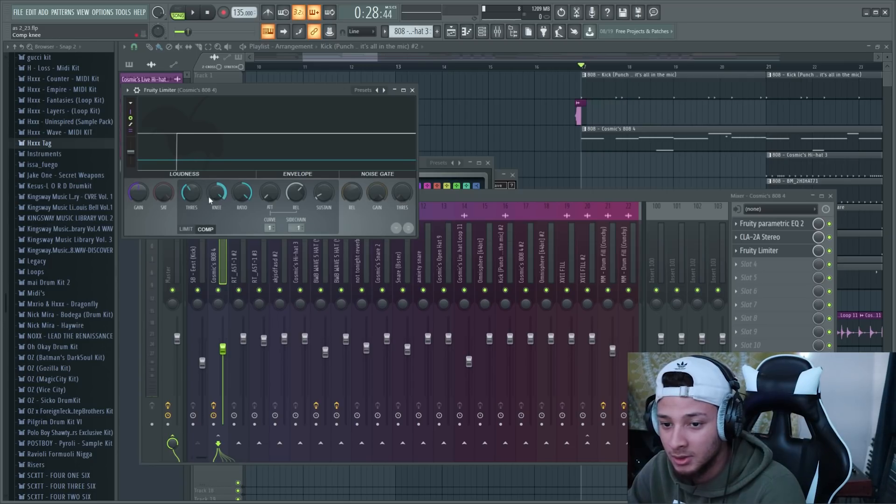
pyautogui.press('space')
pyautogui.click(219, 337)
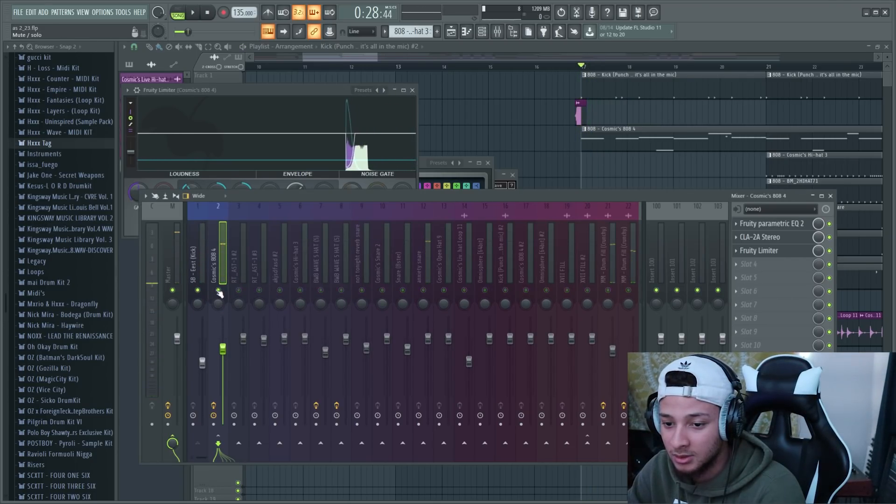
pyautogui.press('space')
# Lower the anxiety snare track's fader, add FabFilter Pro-Q 2 in its first effect slot and adjust the EQ curve
pyautogui.moveTo(428, 338); pyautogui.dragTo(428, 359)
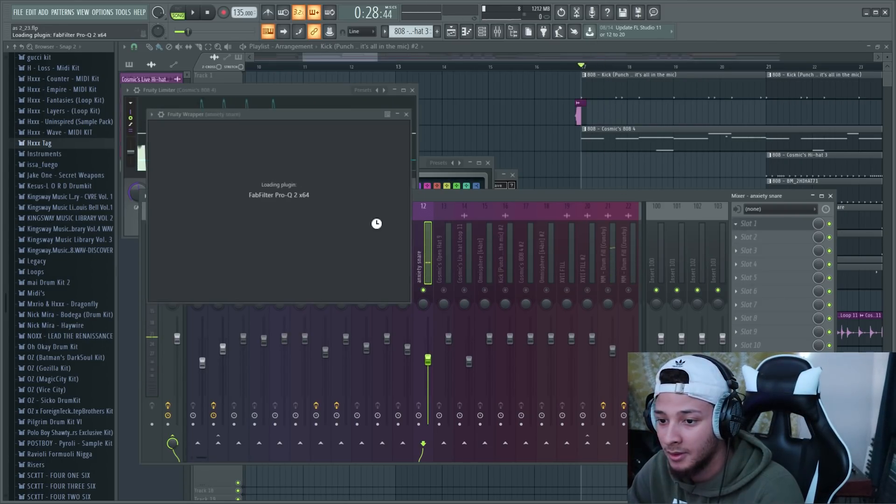
pyautogui.moveTo(444, 229); pyautogui.dragTo(464, 236)
pyautogui.press('space')
pyautogui.press('F9')
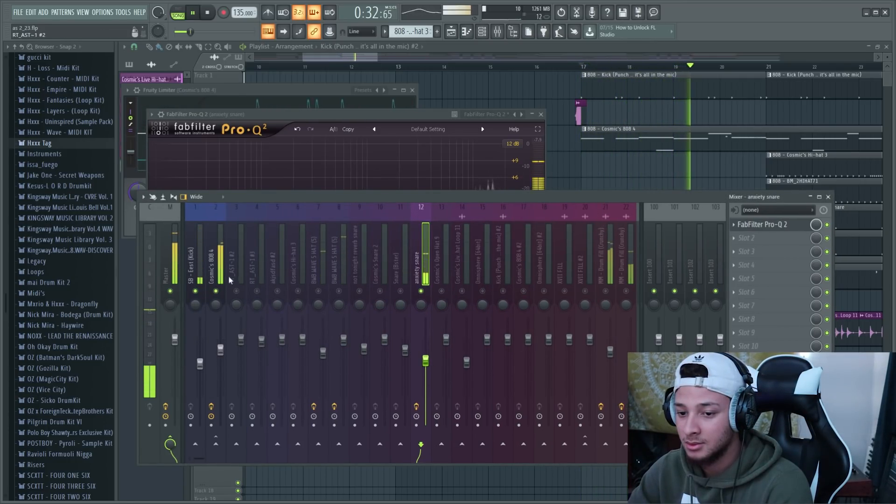
# Stop playback and review the compressor settings of Fruity Limiter on the Cosmic's 808 4 track
pyautogui.click(220, 350)
pyautogui.press('space')
pyautogui.click(783, 256)
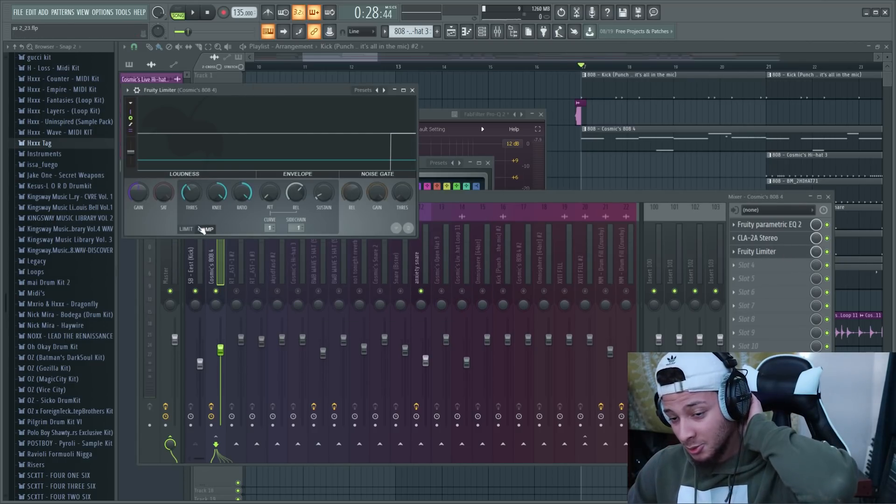
pyautogui.click(199, 262)
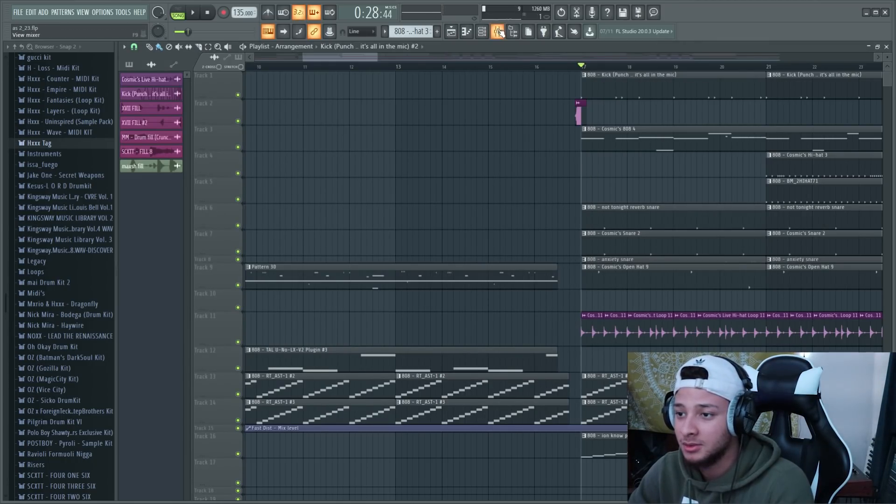
# Set the SB - Eest (Kick) track's fader to about -6.5 dB while the beat plays
pyautogui.click(498, 31)
pyautogui.press('space')
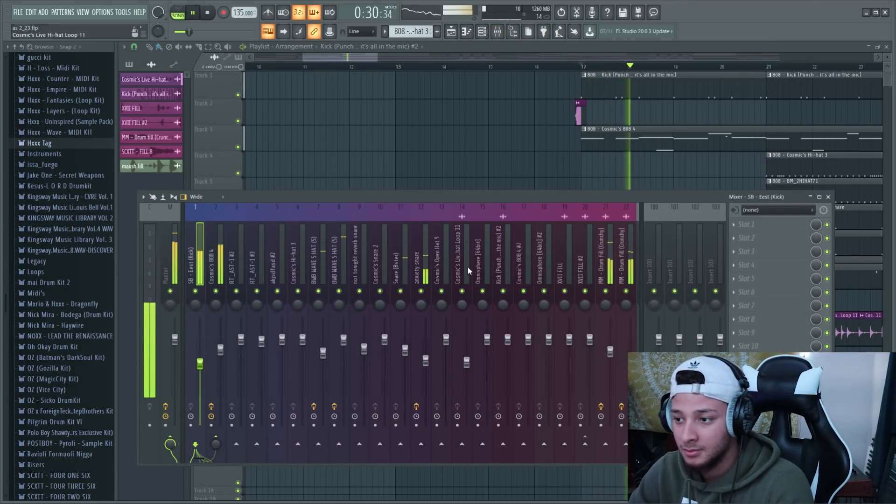
pyautogui.moveTo(220, 350); pyautogui.dragTo(200, 369)
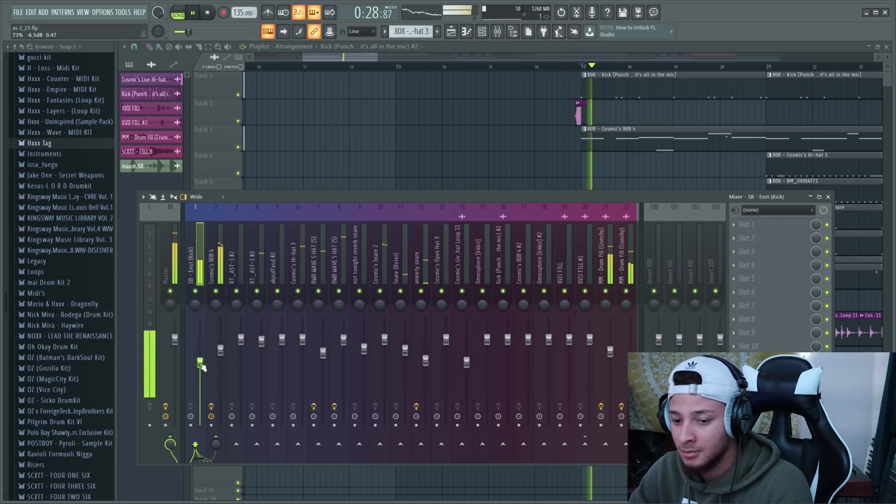
# Audition the beat from bar 17, comparing it with the anxiety snare track muted and unmuted
pyautogui.click(672, 184)
pyautogui.press('space')
pyautogui.scroll(-3, 667, 182)
pyautogui.scroll(1, 655, 168)
pyautogui.press('F9')
pyautogui.press('space')
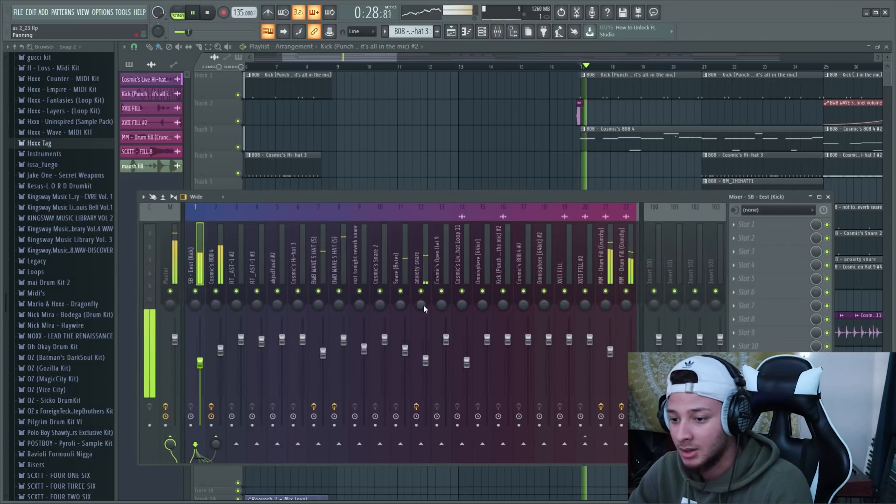
pyautogui.click(423, 290)
pyautogui.press('space')
pyautogui.press('space')
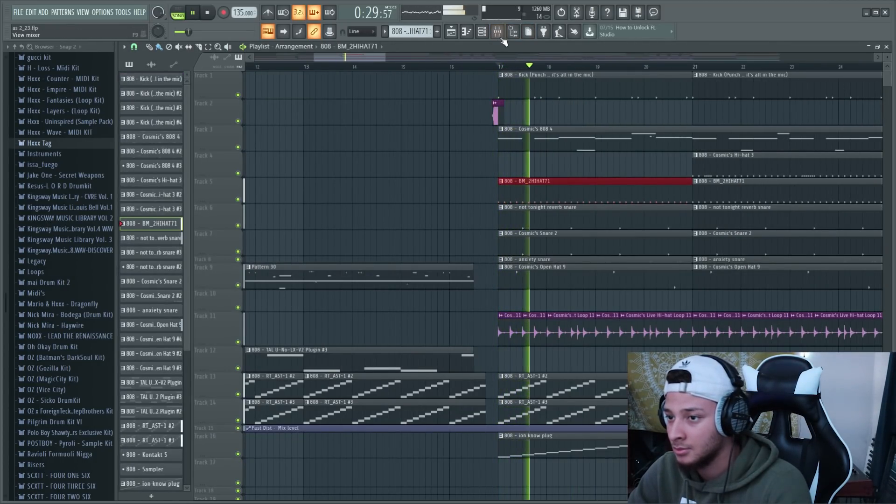
pyautogui.press('F9')
pyautogui.click(421, 291)
pyautogui.press('space')
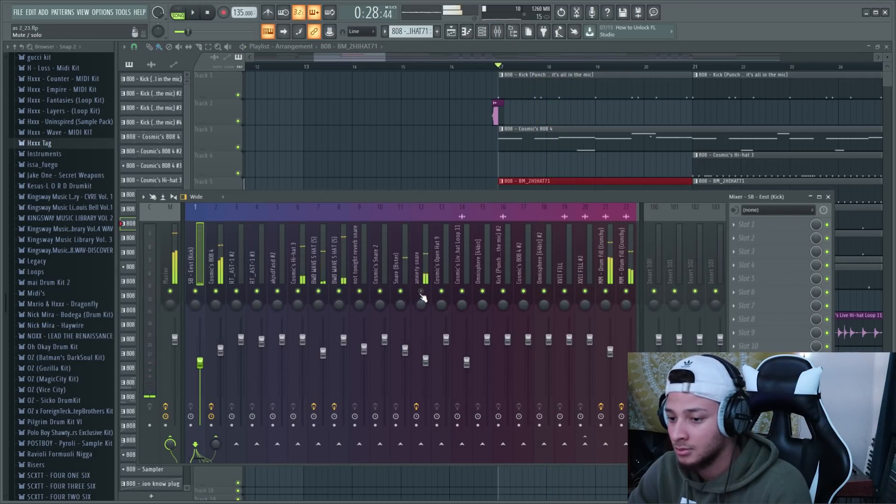
pyautogui.press('space')
# Lower the anxiety snare track's fader well below -9.9 dB and enlarge Track 8 in the playlist
pyautogui.moveTo(425, 361); pyautogui.dragTo(426, 374)
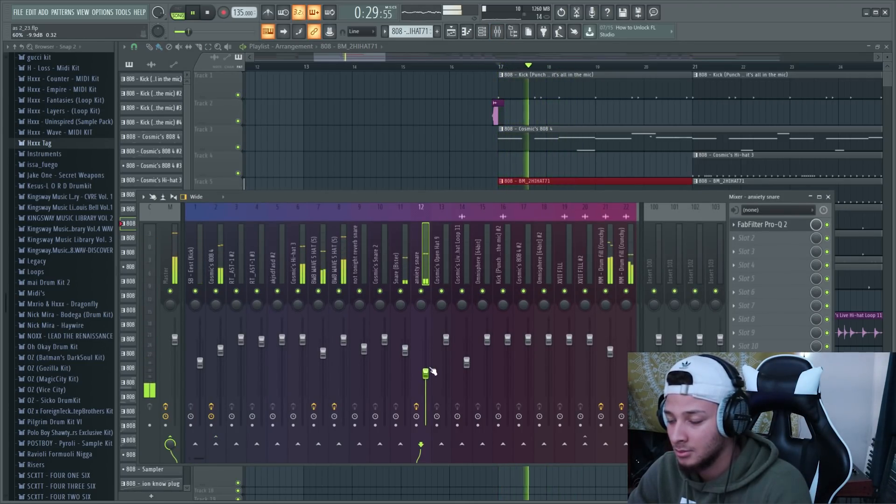
pyautogui.press('space')
pyautogui.press('space')
pyautogui.moveTo(425, 374); pyautogui.dragTo(425, 391)
pyautogui.click(558, 169)
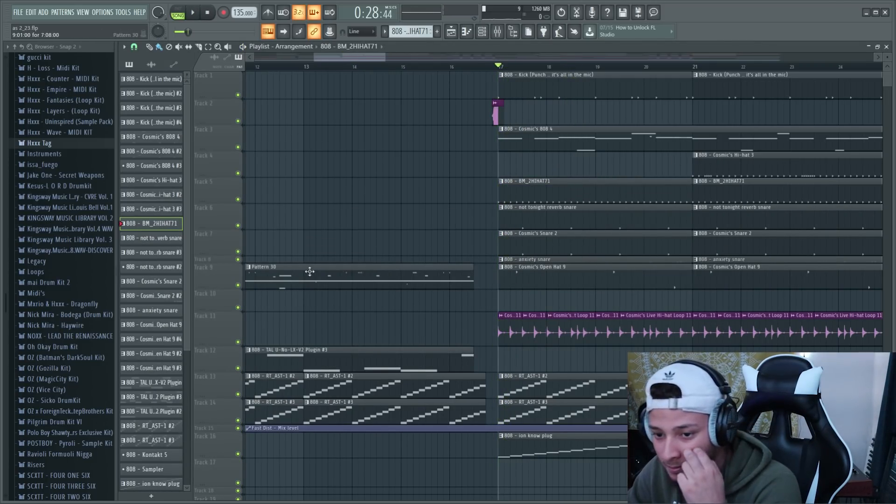
pyautogui.press('space')
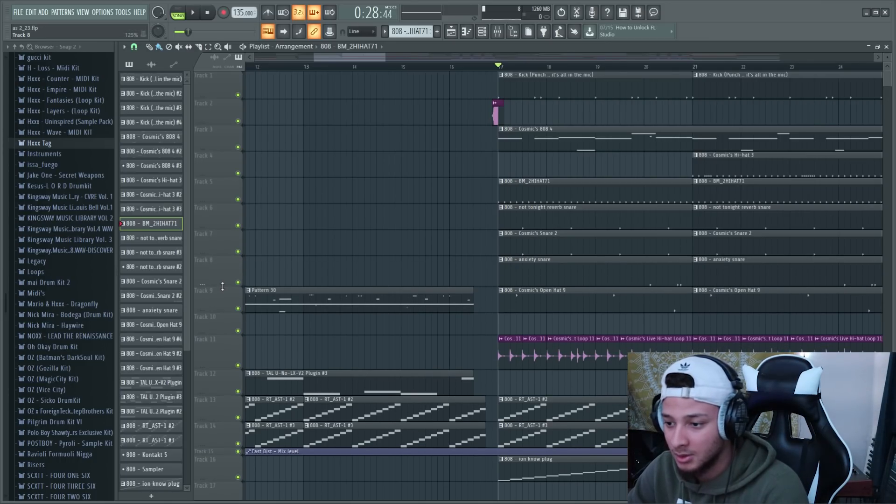
# Set the BWB WAVE 5 HAT (5) fader on insert 7 to about -3 dB and Cosmic's Snare 2 to about -1.3 dB
pyautogui.press('F9')
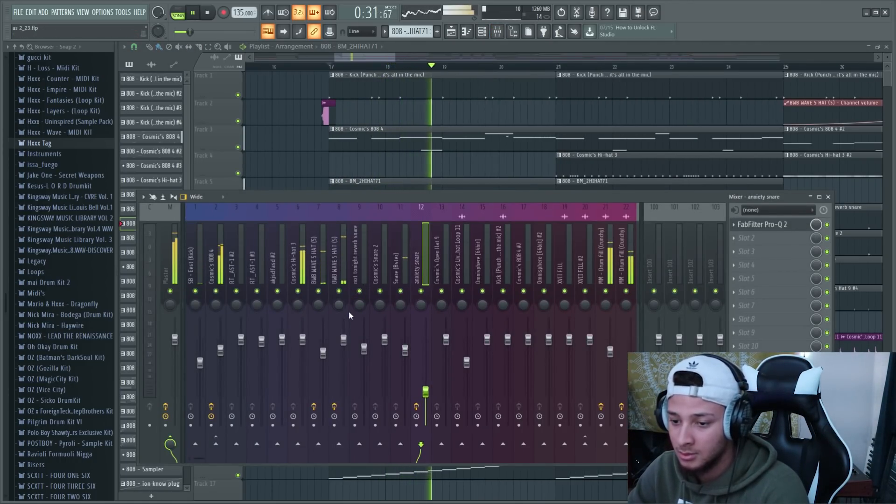
pyautogui.click(344, 339)
pyautogui.press('Left')
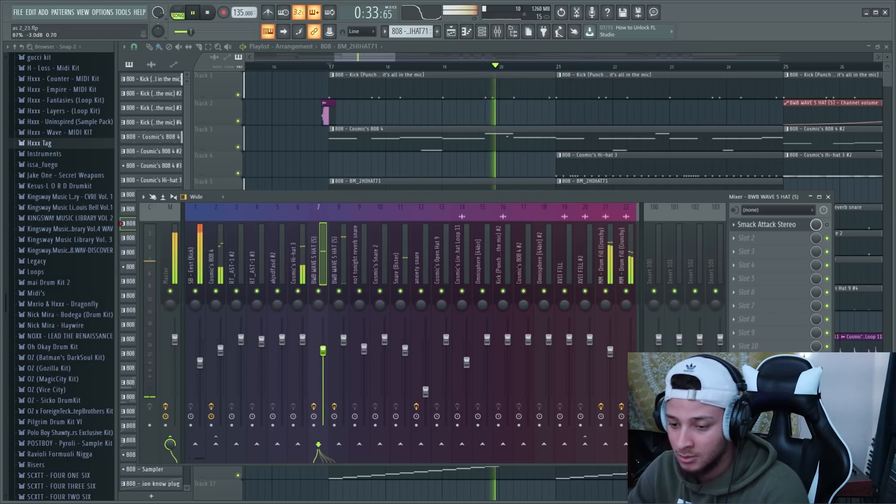
pyautogui.click(380, 262)
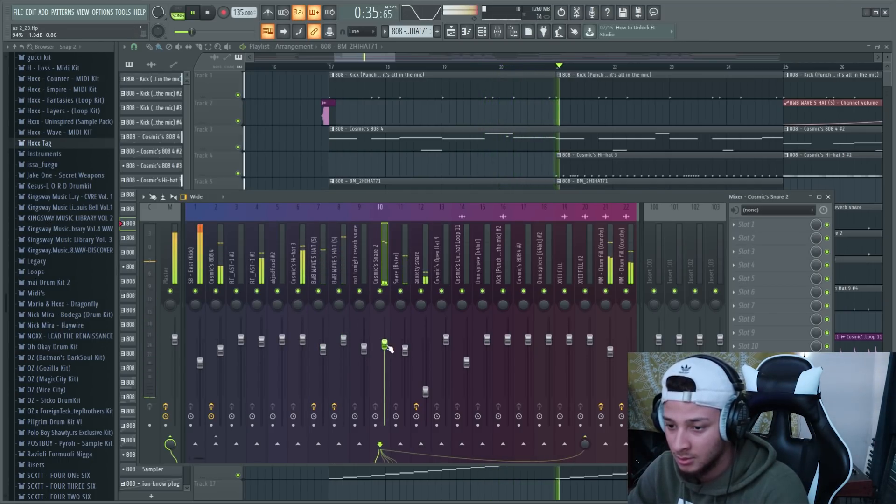
# Add MondoMod Stereo to the Cosmic's Snare 2 track, set its x Factor to 3.37 and switch off its AM modulation
pyautogui.press('space')
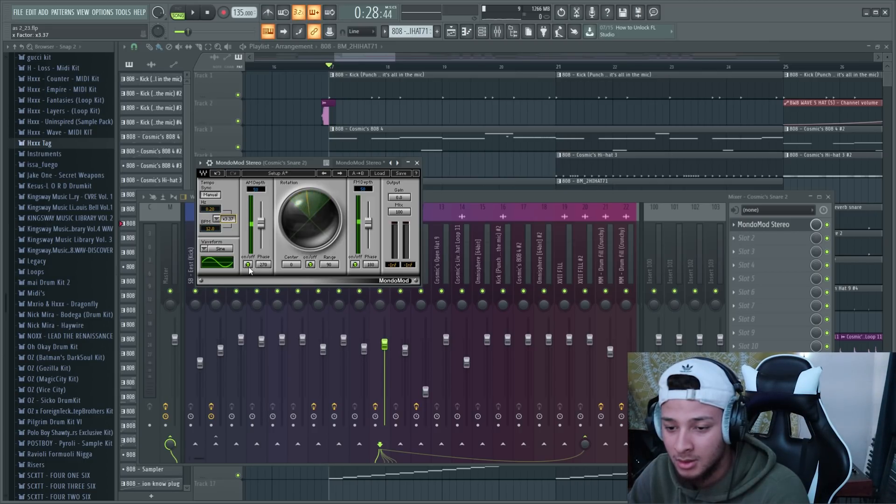
pyautogui.press('space')
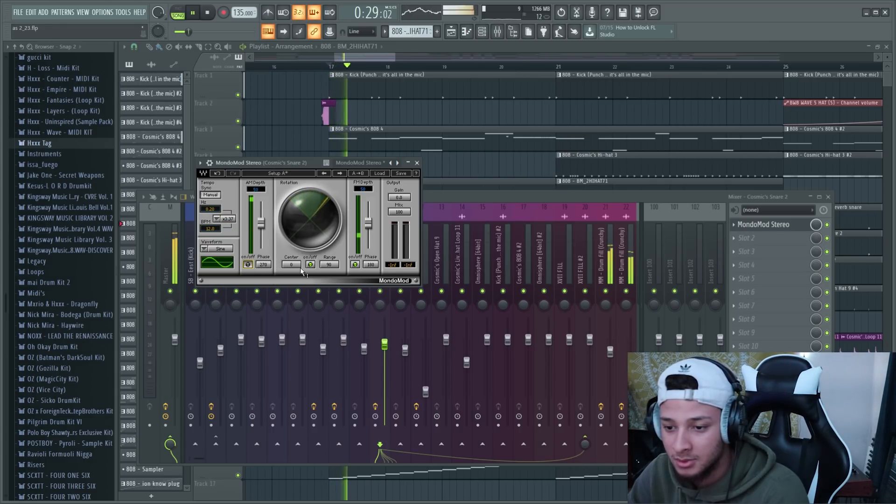
pyautogui.click(449, 199)
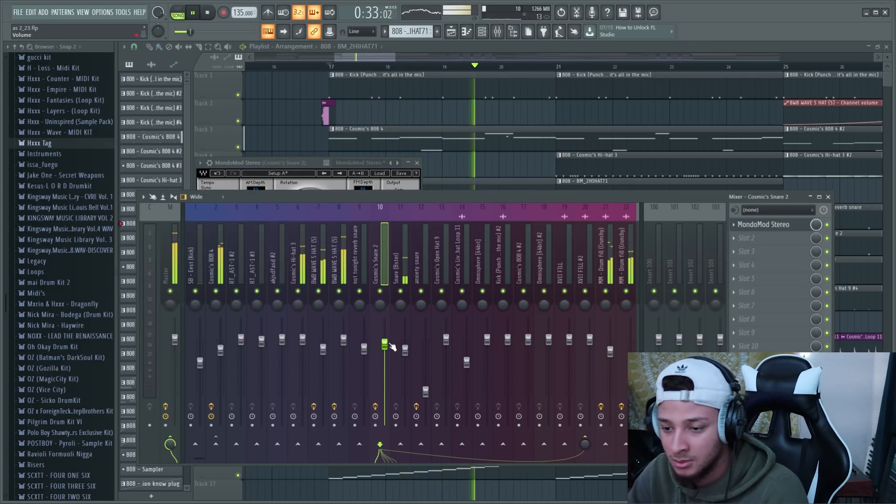
# Lower the Cosmic's Snare 2 and anxiety snare faders slightly while the beat plays
pyautogui.moveTo(390, 343); pyautogui.dragTo(390, 347)
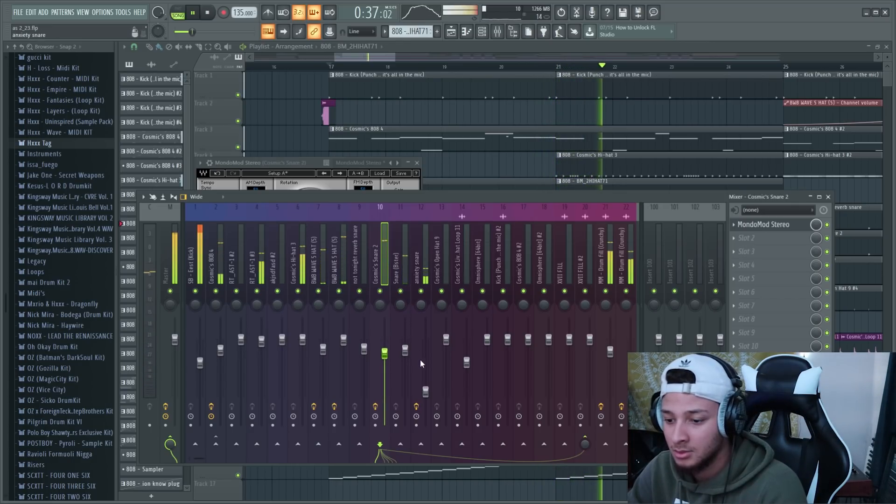
pyautogui.moveTo(425, 391); pyautogui.dragTo(425, 395)
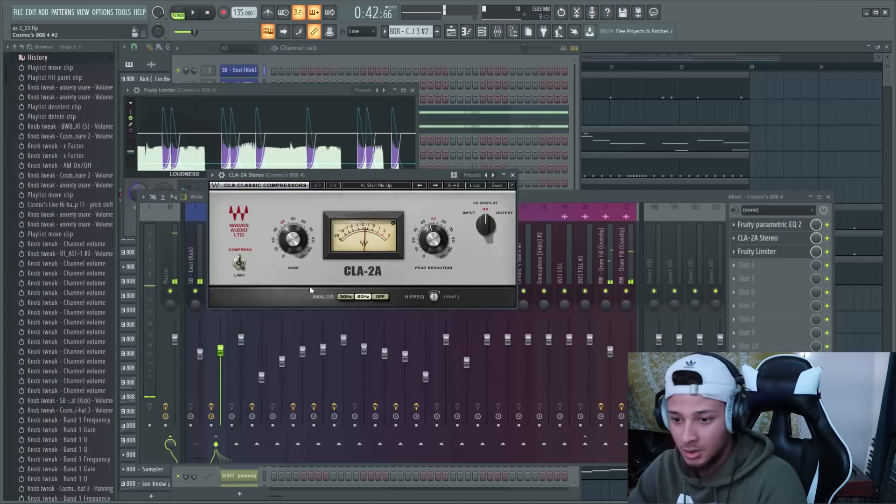
# Adjust the CLA-2A's gain on the Cosmic's 808 4 track, switch its analog setting off and play the arrangement from bar 29
pyautogui.moveTo(293, 240); pyautogui.dragTo(293, 237)
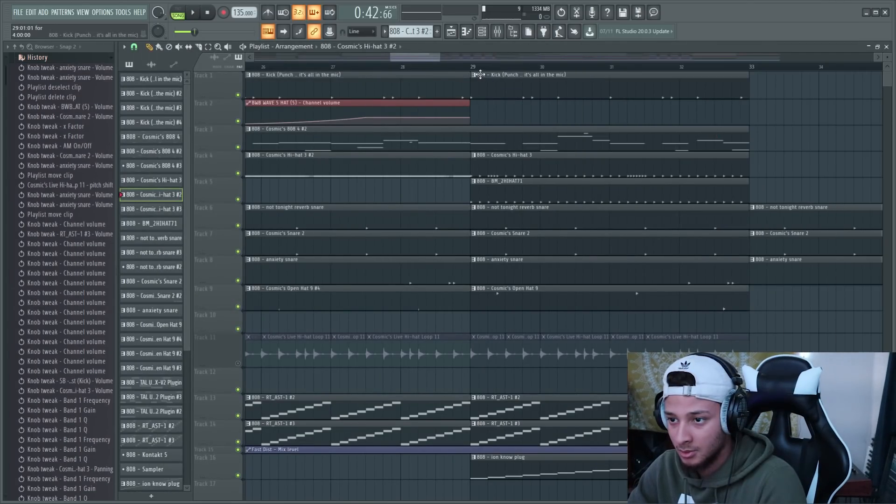
pyautogui.click(476, 75)
pyautogui.press('space')
pyautogui.press('F9')
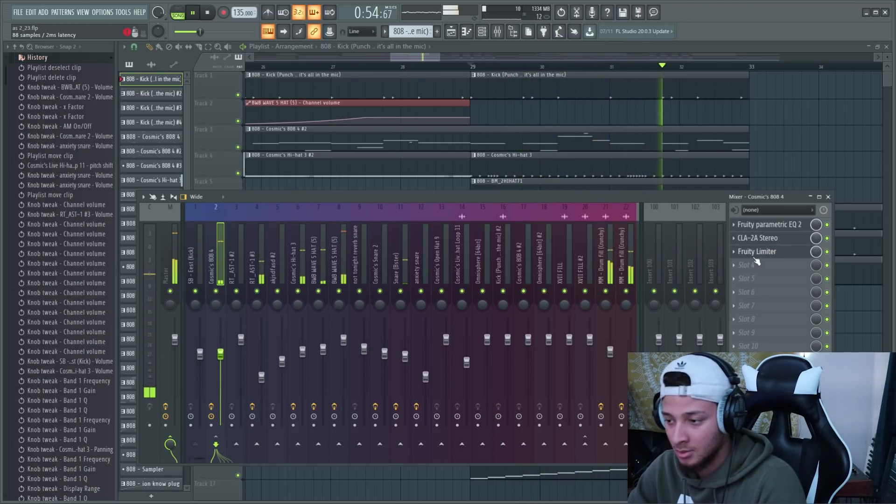
# Set the Cosmic's 808 4 track's fader to about -2.8 dB and open its Fruity Limiter and CLA-2A Stereo effects
pyautogui.moveTo(220, 354); pyautogui.dragTo(220, 348)
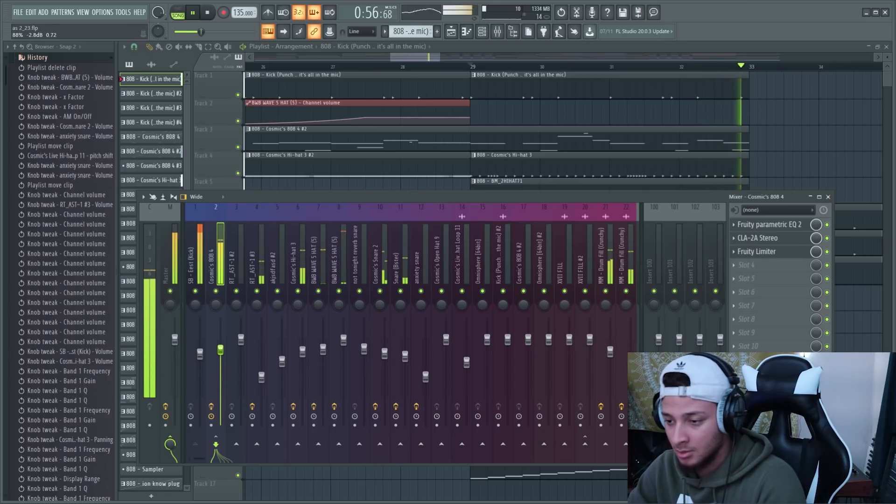
pyautogui.click(793, 252)
pyautogui.click(801, 239)
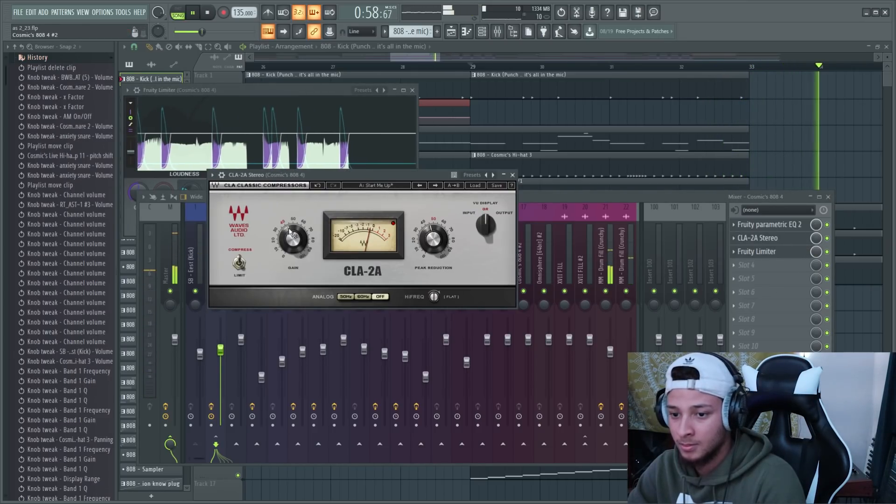
# Locate the XVII FILL section in the playlist and place the playback position at bar 36
pyautogui.click(607, 186)
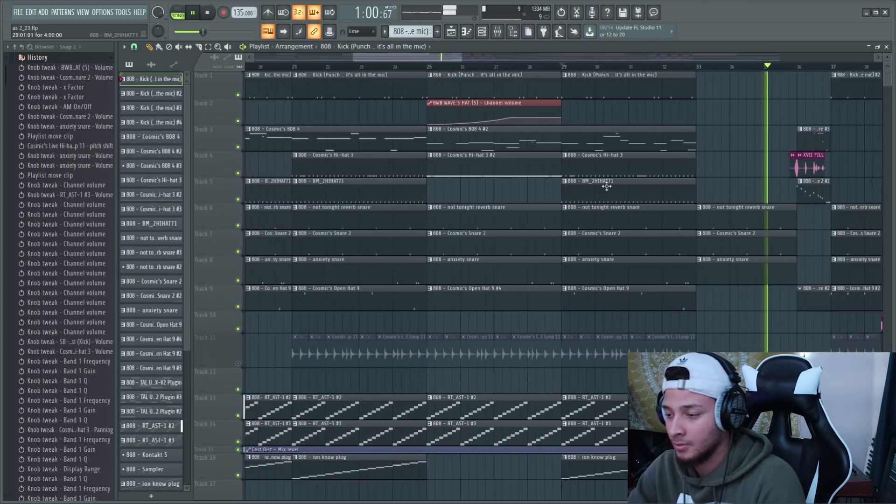
pyautogui.scroll(-3, 630, 206)
pyautogui.hscroll(3, 415, 320)
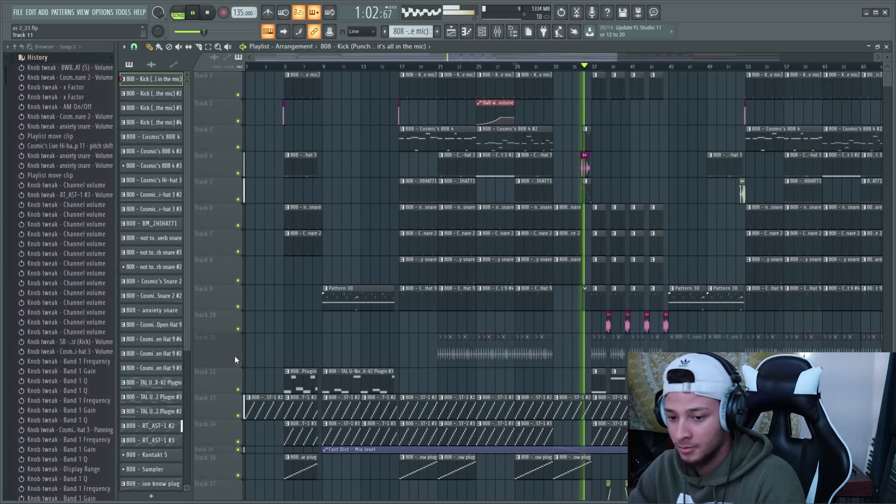
pyautogui.scroll(3, 569, 175)
pyautogui.scroll(3, 569, 175)
pyautogui.press('space')
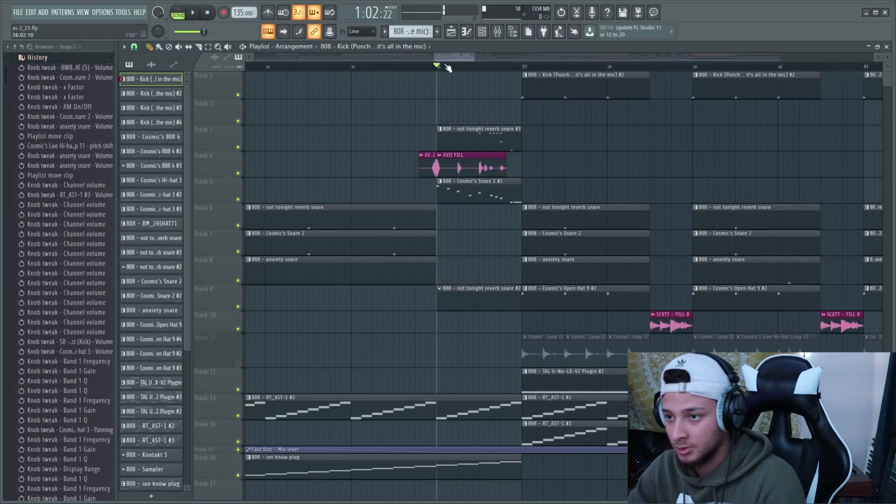
# Solo Cosmic's 808 4 #2 and insert 8's BWB WAVE 5 HAT (5), lower both faders, the 808 to about -5.4 dB, and restore all tracks
pyautogui.press('F9')
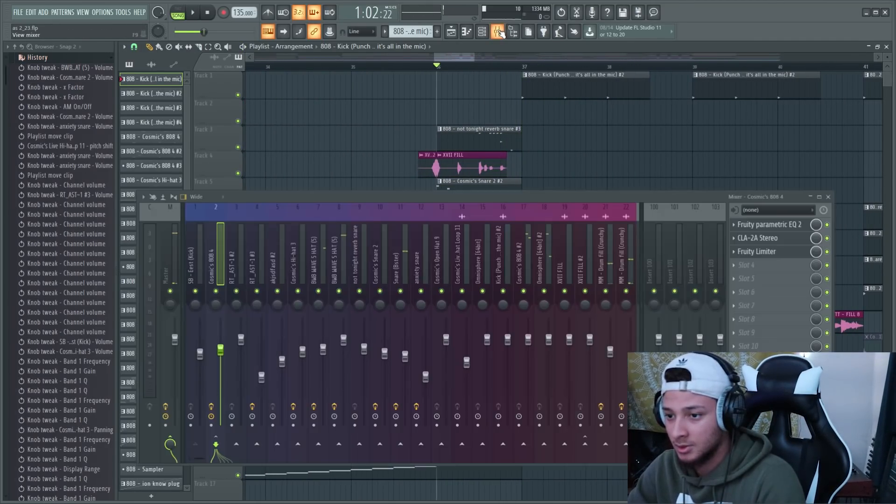
pyautogui.click(527, 293)
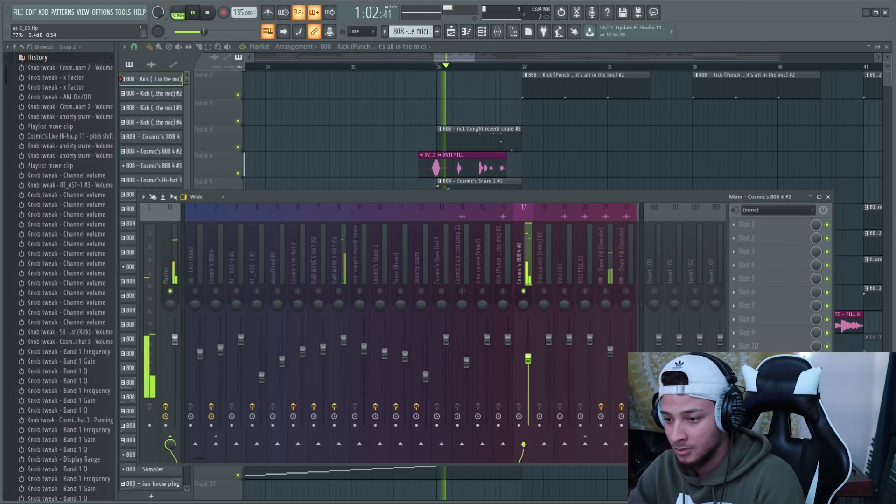
pyautogui.click(341, 295)
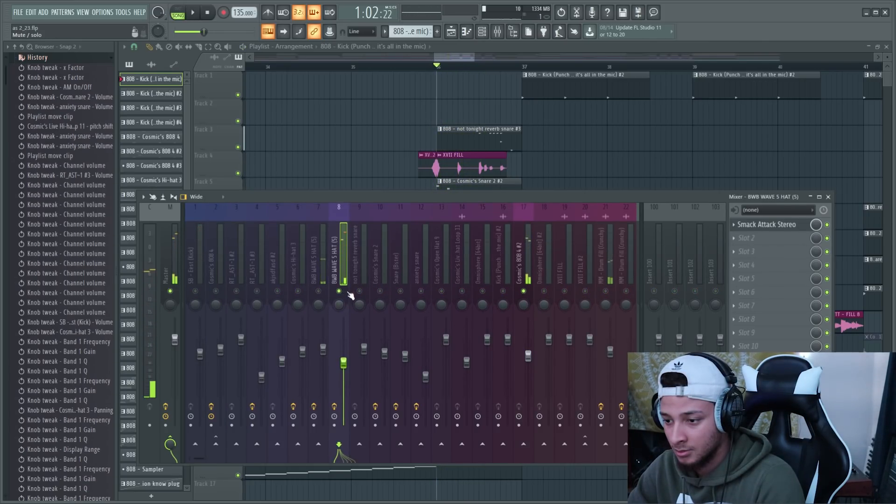
pyautogui.click(579, 280)
pyautogui.press('space')
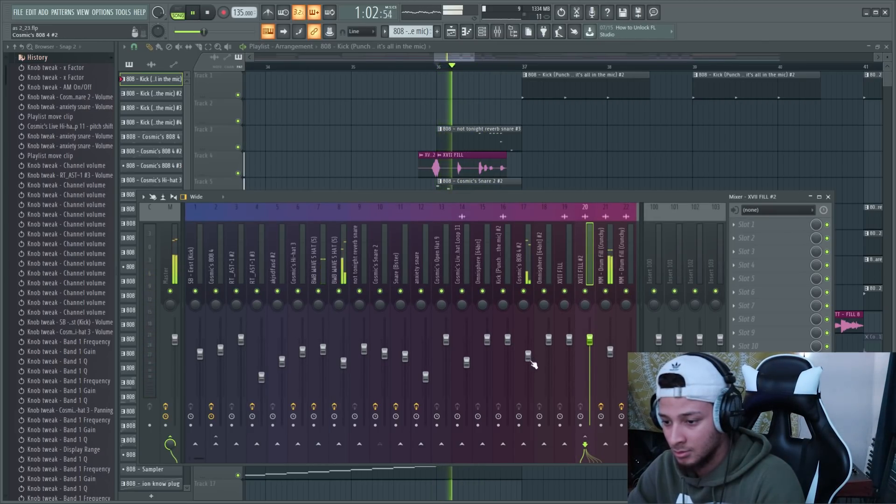
pyautogui.moveTo(528, 357); pyautogui.dragTo(528, 360)
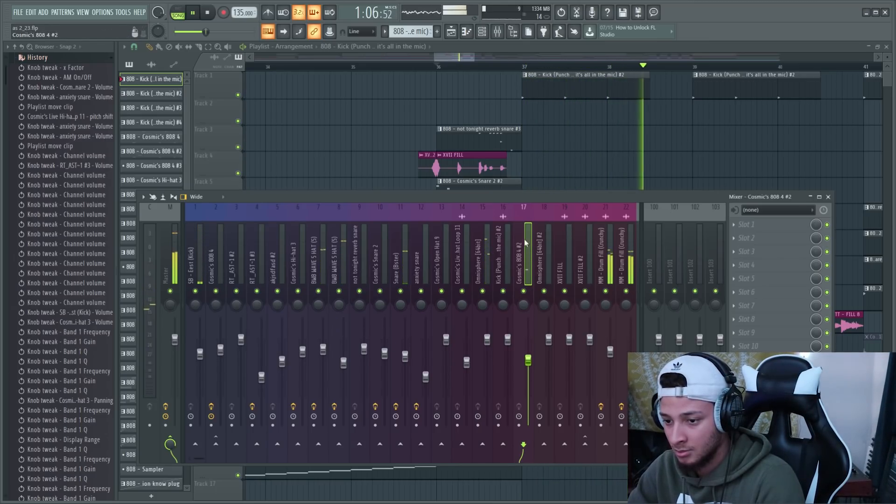
# Move the playback position to bar 37 and audition that section with the mixer open
pyautogui.click(497, 31)
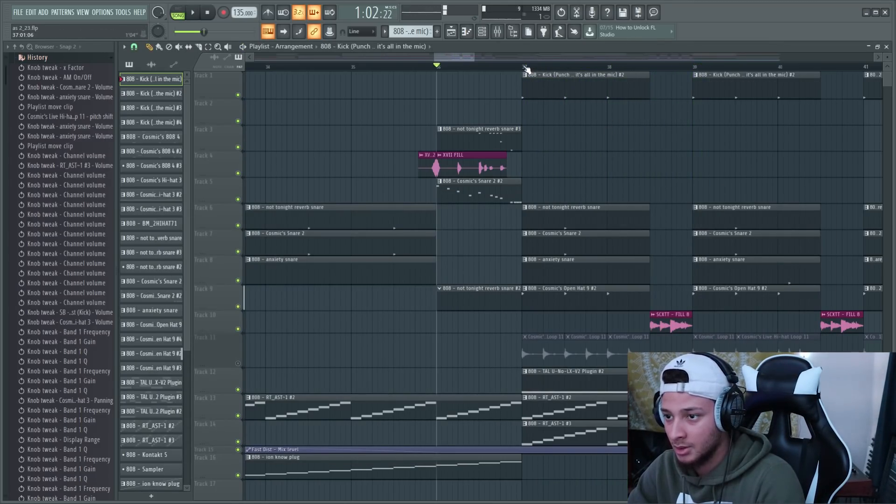
pyautogui.press('space')
pyautogui.click(498, 31)
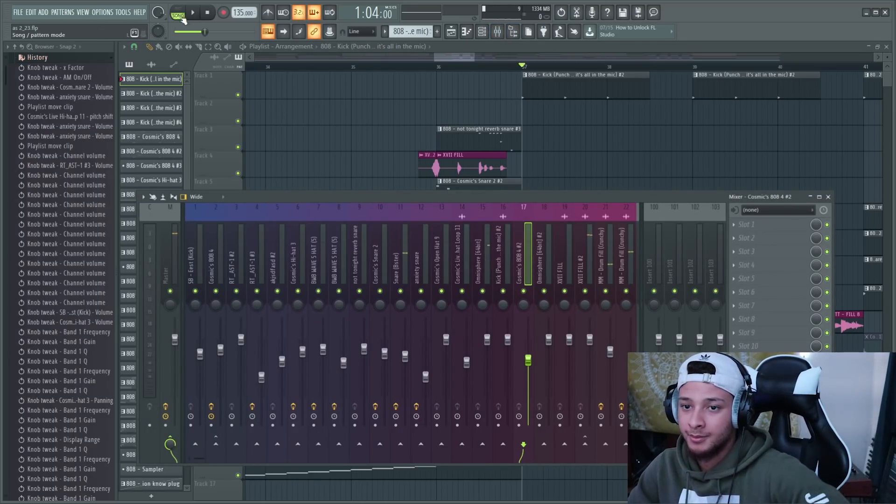
pyautogui.press('space')
pyautogui.press('space')
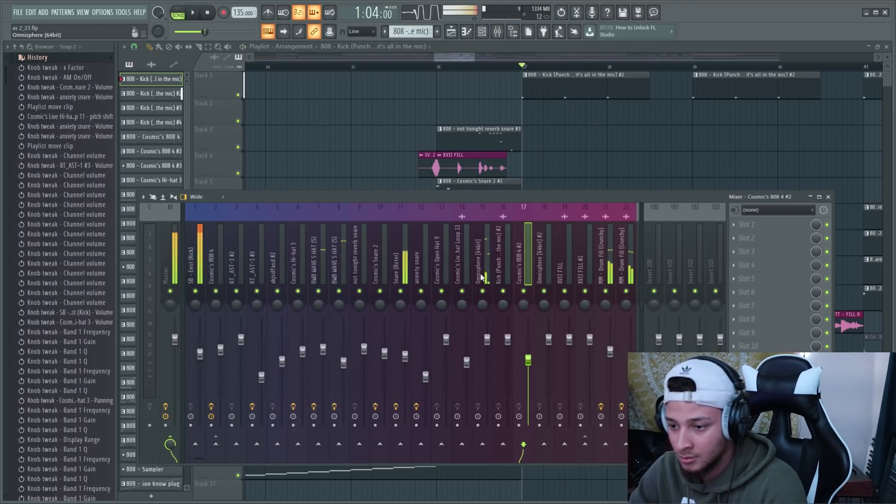
# Add Fruity Reeverb 2 and Fruity delay 2 to the Omnisphere track on insert 15, adjust the delay's mix level and lower the track's fader
pyautogui.click(480, 280)
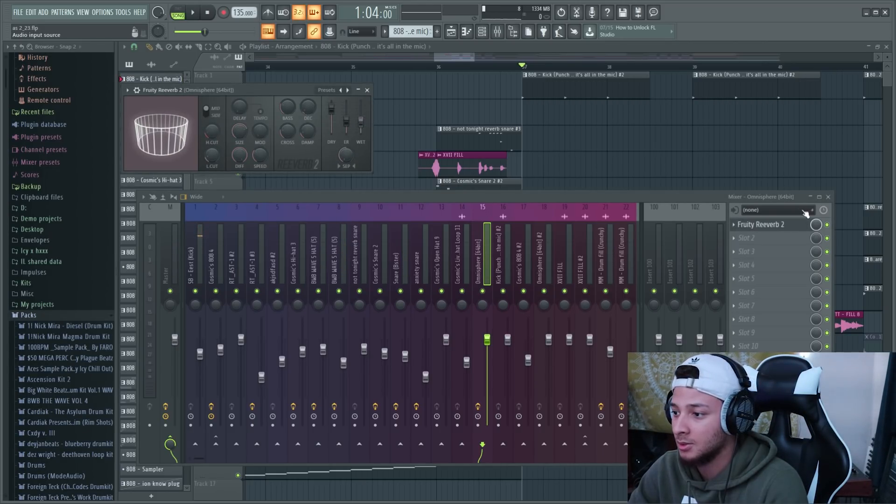
pyautogui.click(806, 225)
pyautogui.press('space')
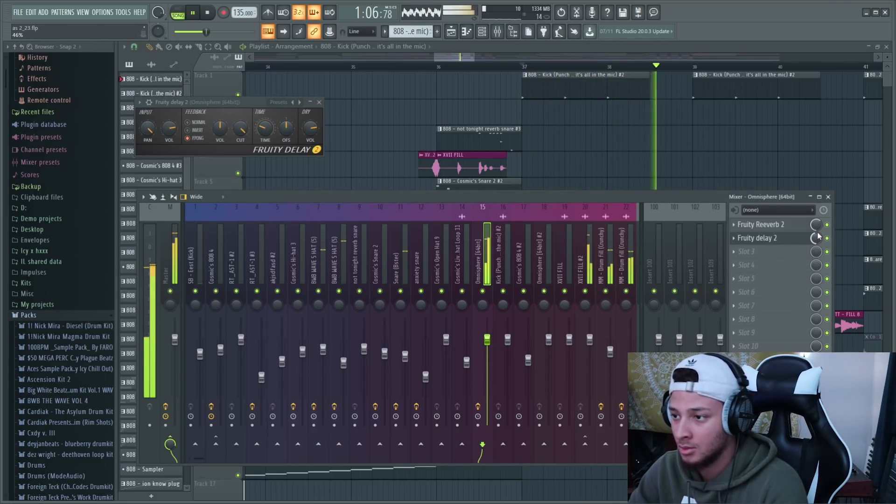
pyautogui.moveTo(815, 238); pyautogui.dragTo(815, 241)
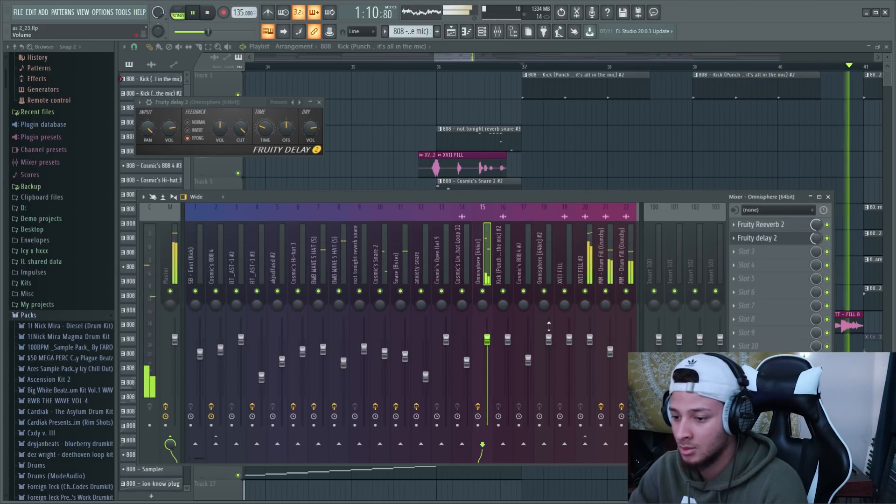
pyautogui.moveTo(487, 339); pyautogui.dragTo(489, 351)
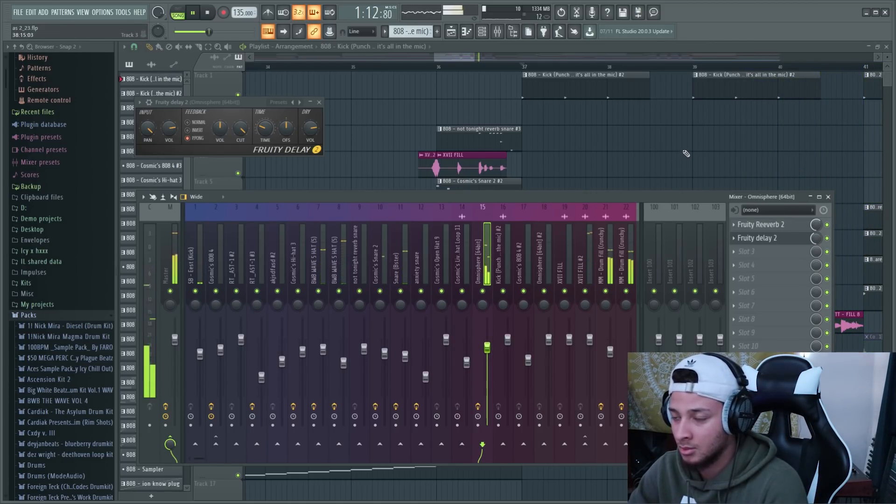
# Unmute playlist Track 11, which holds the Cosmic's Live Hi-hat Loop 11 clips, during playback of the section from bar 37
pyautogui.press('F5')
pyautogui.scroll(-5, 620, 160)
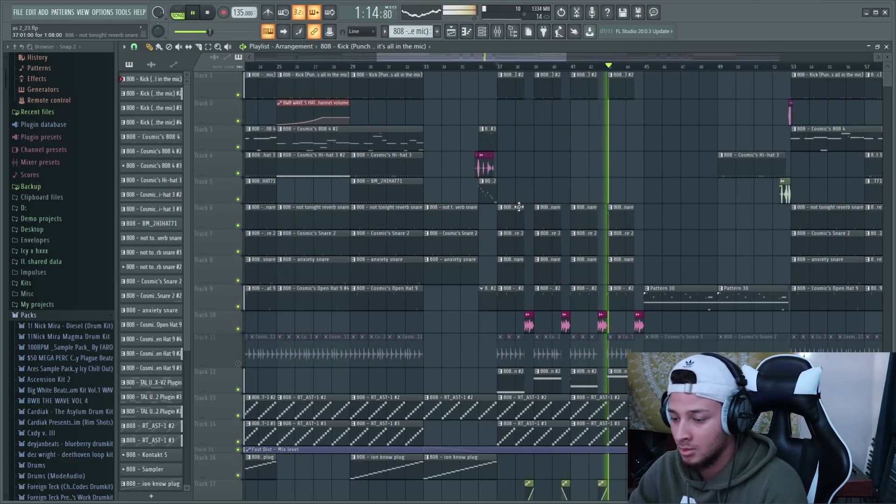
pyautogui.scroll(3, 578, 154)
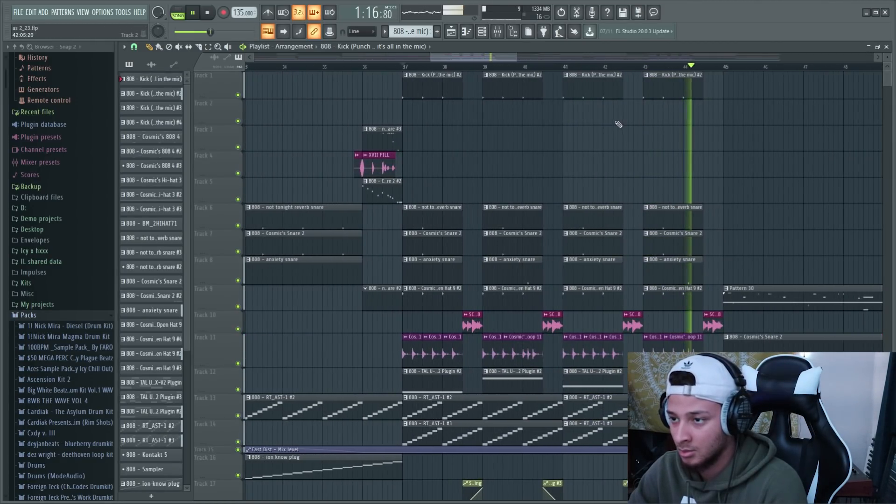
# Move the playback position to bar 45 and audition the section that starts there
pyautogui.scroll(-5, 440, 205)
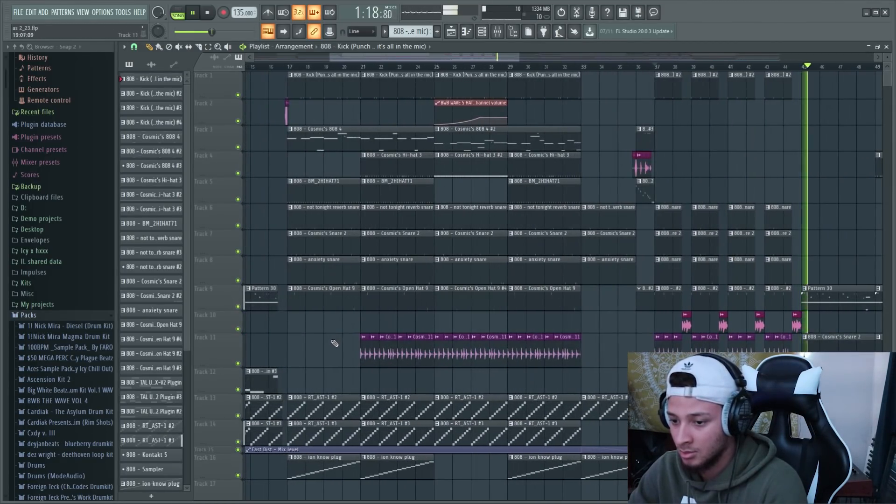
pyautogui.scroll(-2, 684, 316)
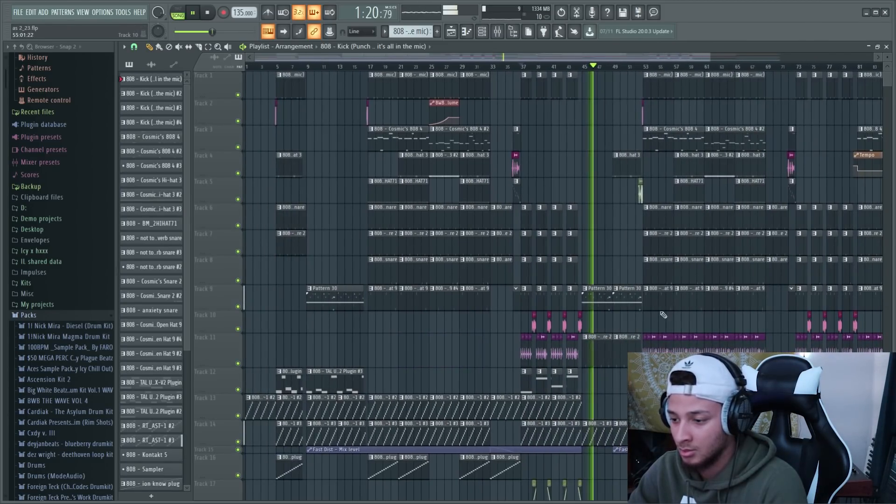
pyautogui.scroll(3, 560, 196)
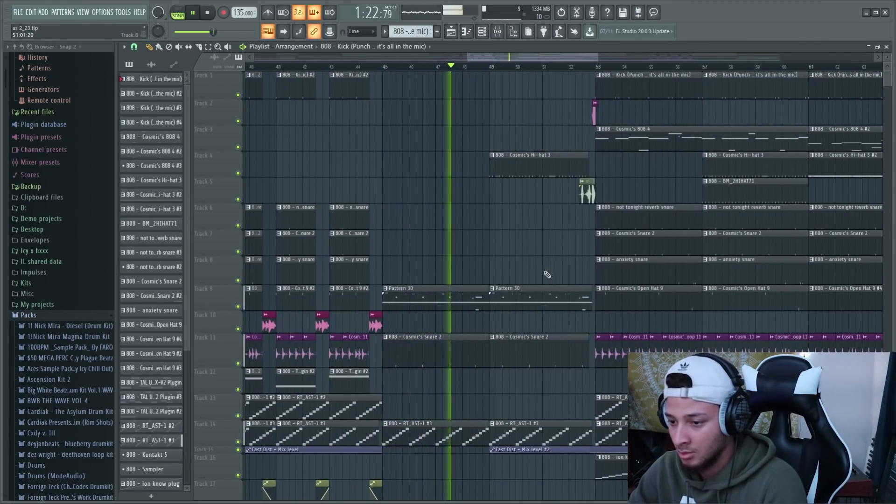
pyautogui.scroll(2, 367, 158)
pyautogui.click(400, 66)
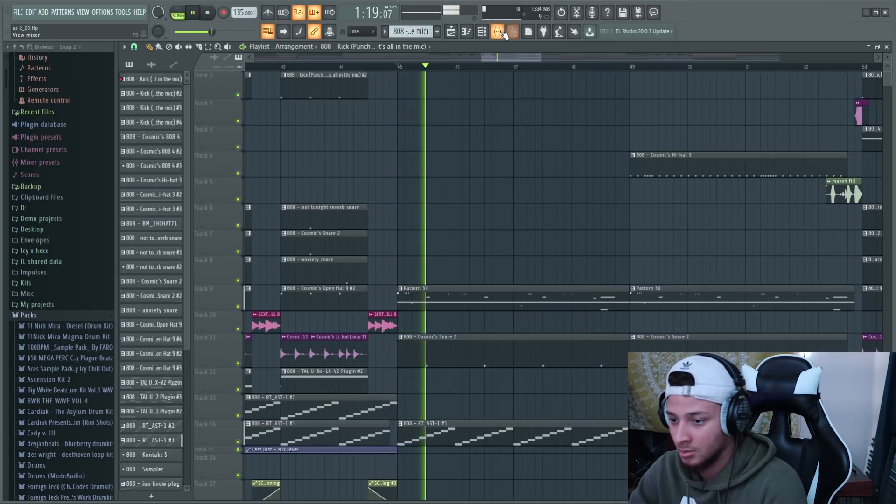
# Set the not tonight reverb snare track's mixer fader to about -2.2 dB and save the project
pyautogui.press('F9')
pyautogui.click(366, 328)
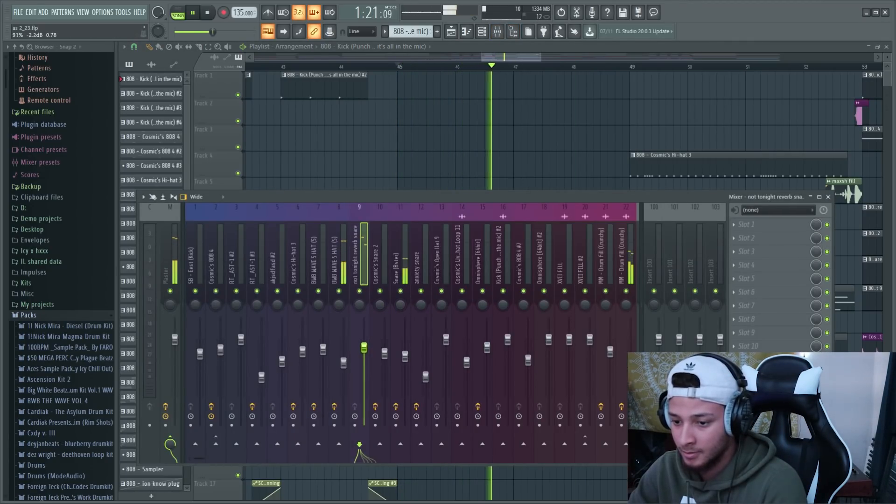
pyautogui.hotkey('ctrl', 's')
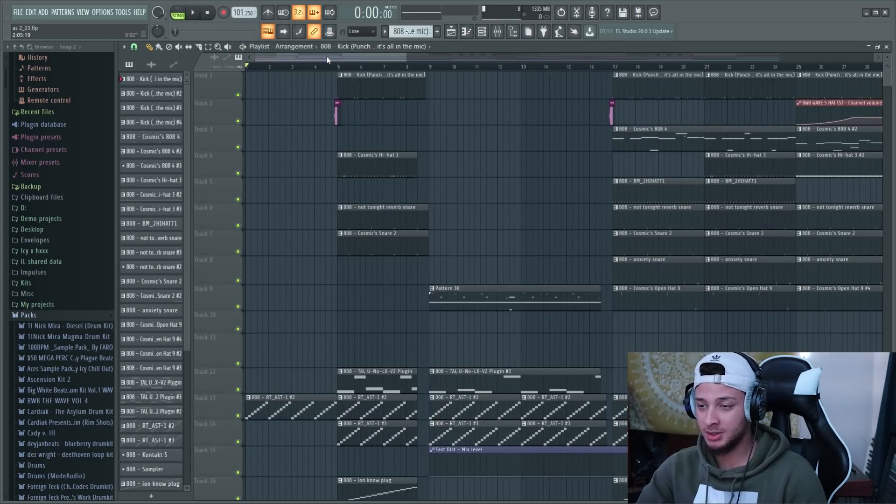
# Play the arrangement from bar 5 with the mixer open, stop playback and save the project
pyautogui.click(506, 32)
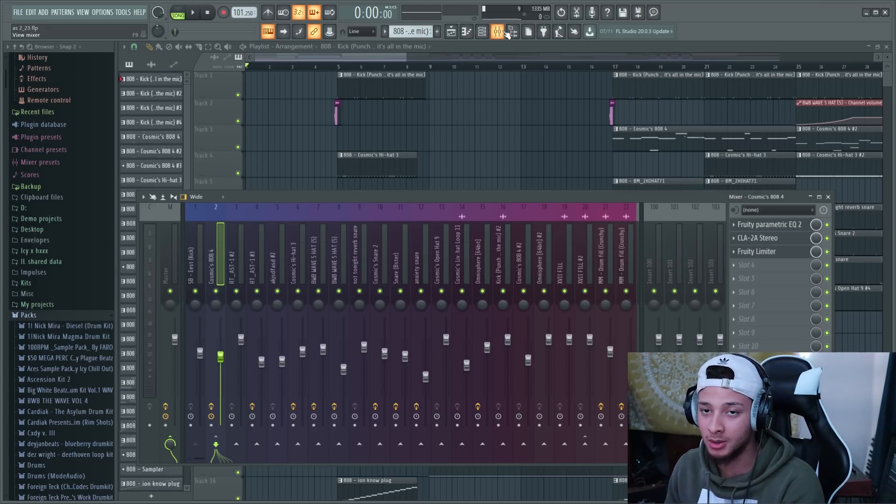
pyautogui.click(351, 68)
pyautogui.press('space')
pyautogui.press('space')
pyautogui.hotkey('ctrl', 's')
pyautogui.press('F9')
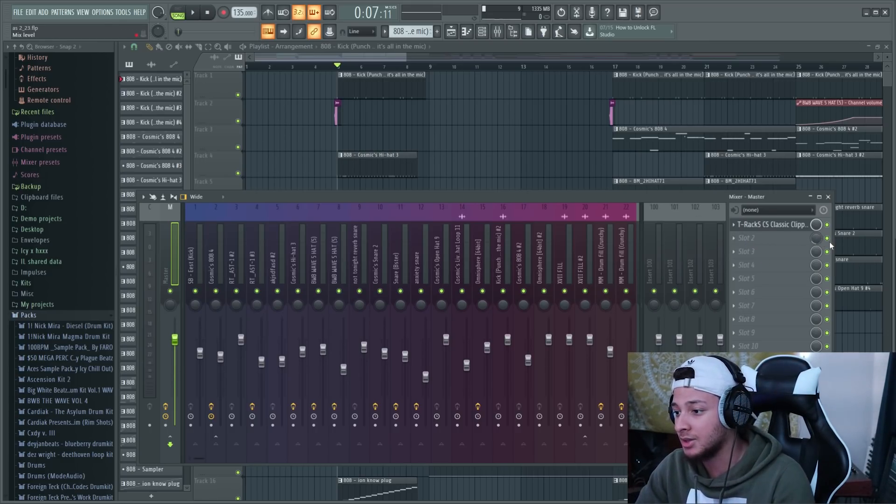
# Open T-RackS CS Classic Clipper on the master track and insert Ozone 8 in slot 2
pyautogui.click(775, 224)
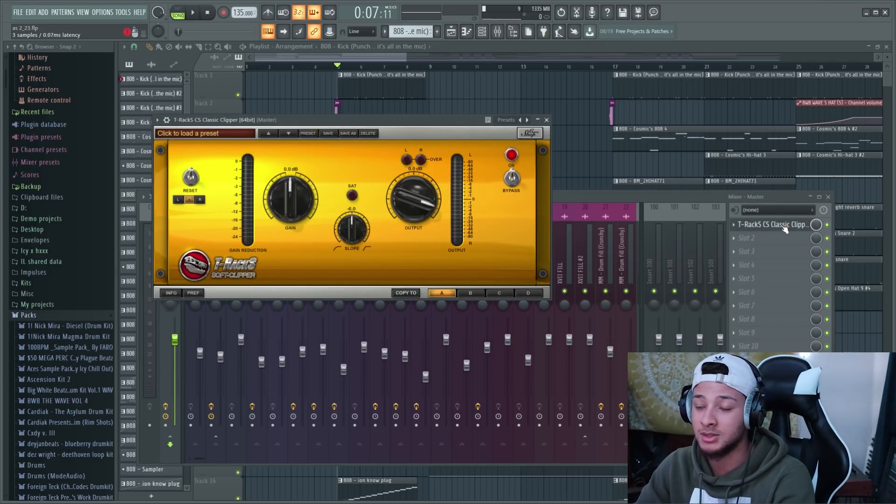
pyautogui.click(747, 238)
pyautogui.click(555, 89)
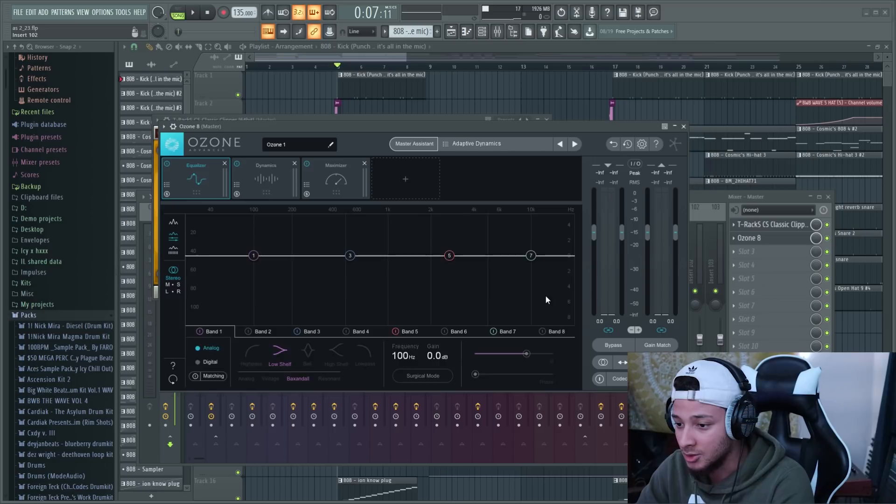
# Look through Ozone 8's default modules and remove the Equalizer, Dynamics and Maximizer to empty the chain
pyautogui.click(340, 192)
pyautogui.click(266, 184)
pyautogui.click(222, 181)
pyautogui.click(225, 164)
pyautogui.click(225, 163)
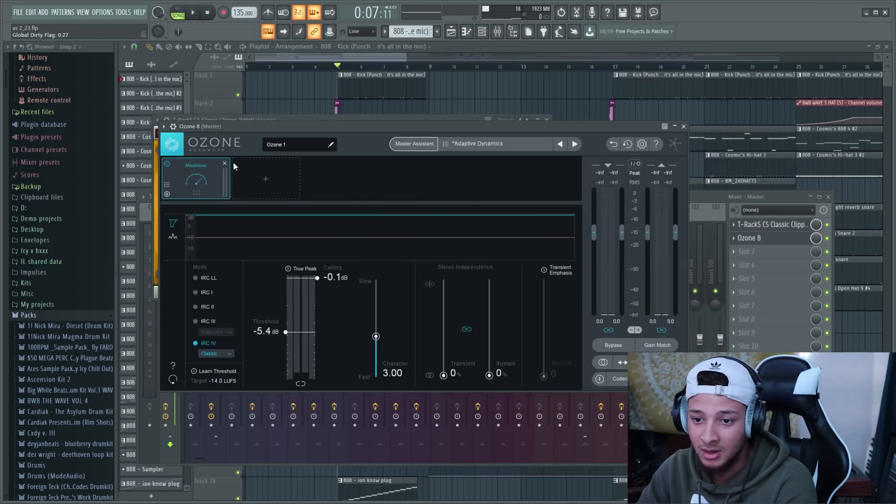
pyautogui.click(226, 162)
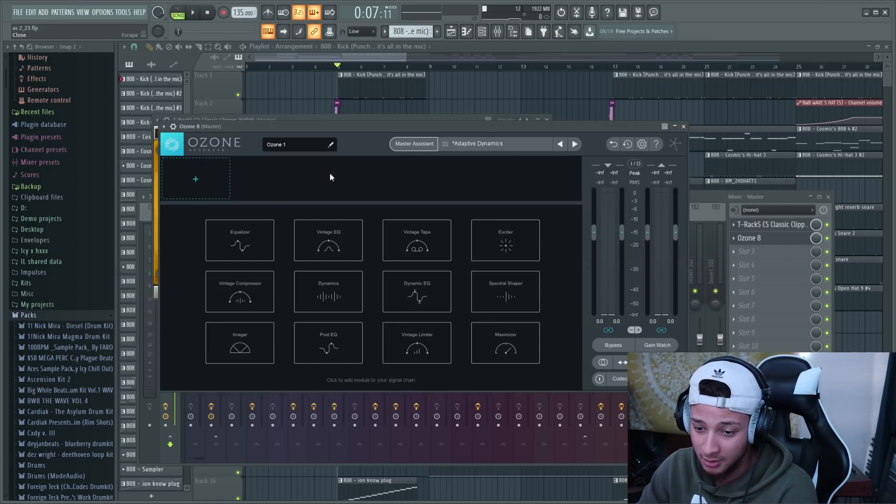
# Try out the Equalizer, Dynamics and Dynamic EQ modules in Ozone 8's empty chain and remove them again
pyautogui.click(249, 250)
pyautogui.click(249, 181)
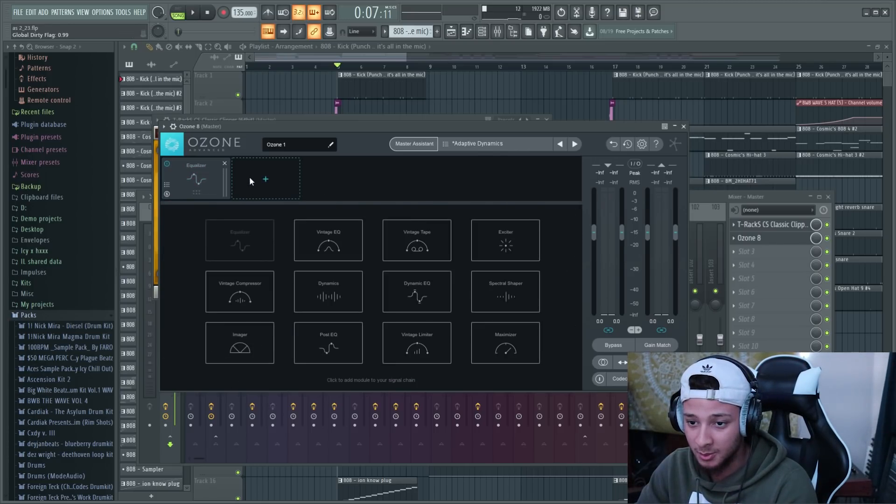
pyautogui.click(348, 284)
pyautogui.click(365, 178)
pyautogui.click(403, 271)
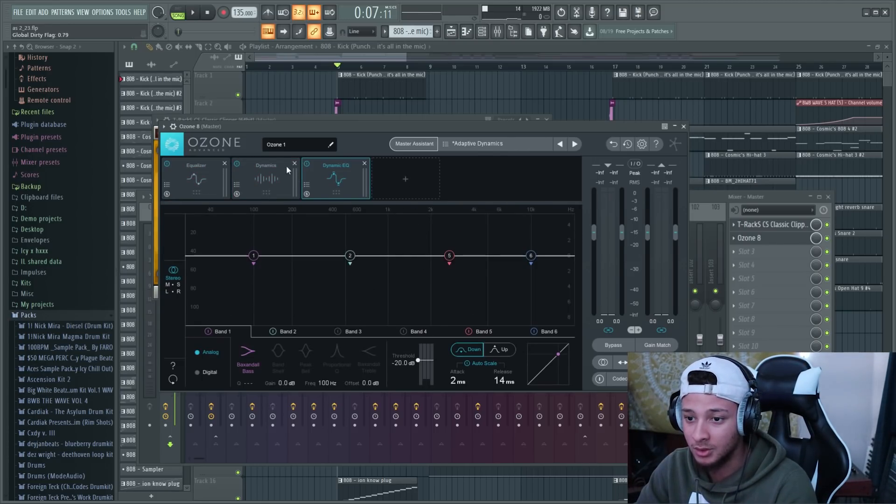
pyautogui.click(364, 163)
pyautogui.click(294, 163)
pyautogui.click(225, 163)
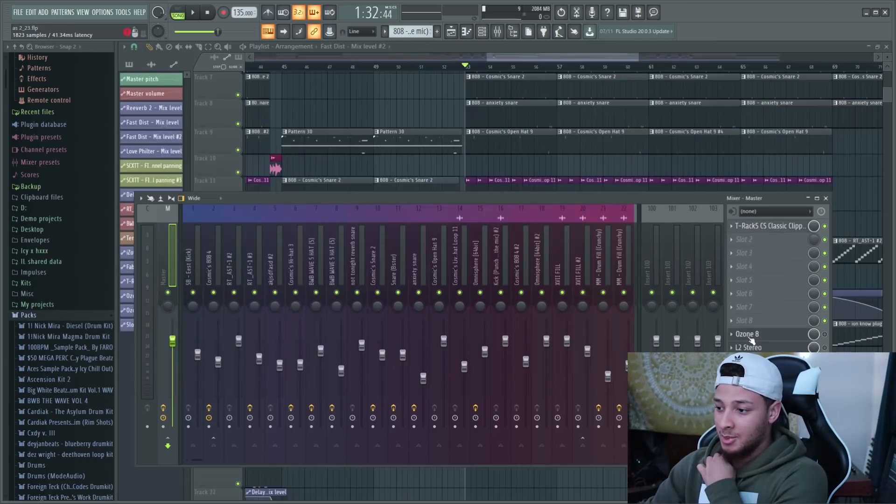
# Open L2 Stereo and Ozone 8 from the master's effect slots and start playing the looped section from bar 17
pyautogui.click(749, 346)
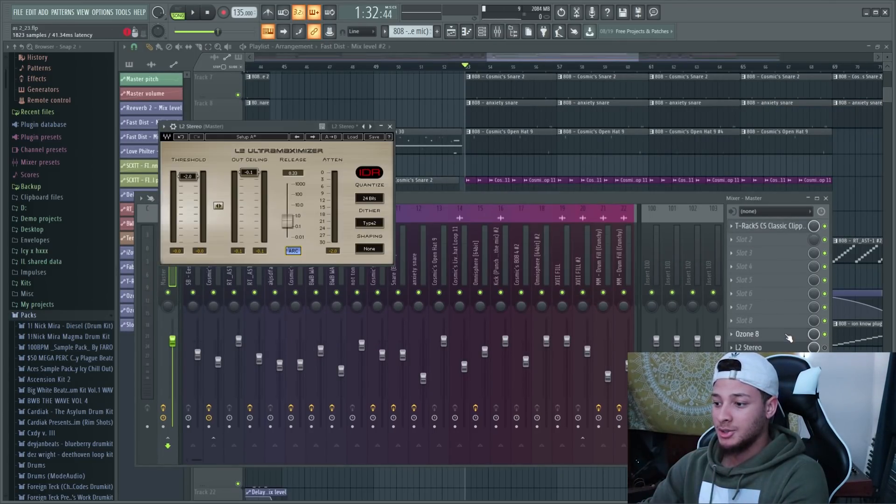
pyautogui.click(747, 334)
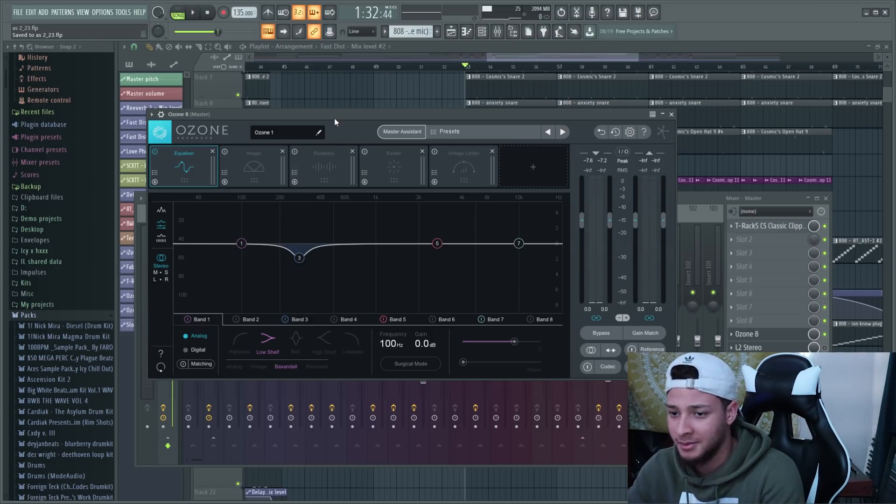
pyautogui.press('space')
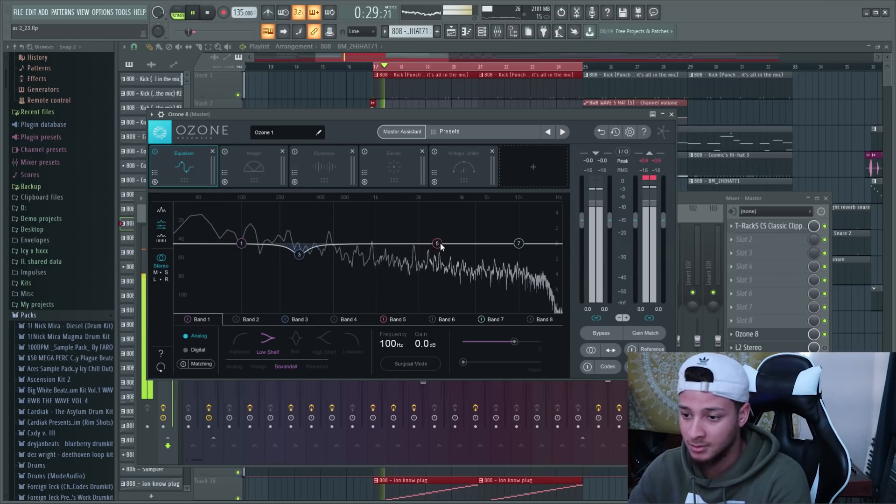
# In Ozone's Equalizer, raise band 7 slightly and set band 5 to a -1.1 dB cut at about 5.61 kHz with Q 2.1
pyautogui.moveTo(440, 243); pyautogui.dragTo(466, 233)
pyautogui.click(518, 242)
pyautogui.moveTo(518, 242)
pyautogui.mouseDown()
pyautogui.moveTo(516, 231)
pyautogui.moveTo(517, 240)
pyautogui.moveTo(481, 249)
pyautogui.moveTo(526, 238)
pyautogui.mouseUp()
pyautogui.click(437, 236)
pyautogui.moveTo(441, 239); pyautogui.dragTo(503, 251)
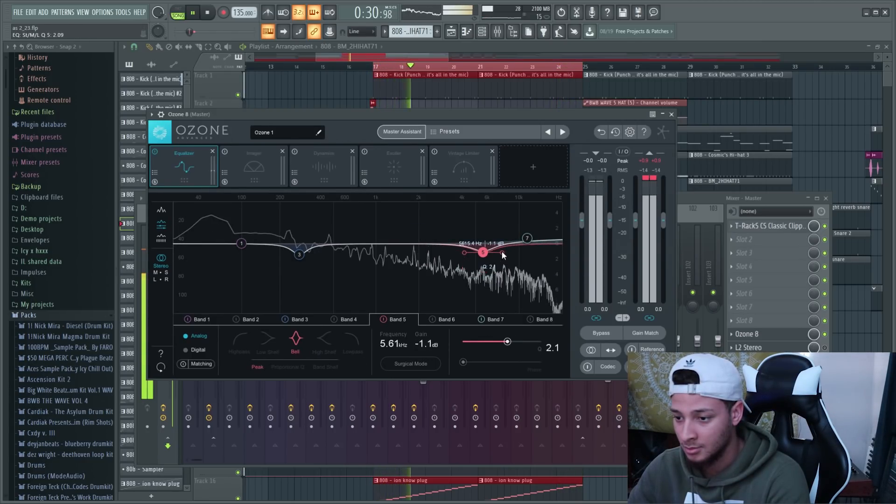
# Set Equalizer band 3 to about 317 Hz at -0.9 dB and move band 1 to about 133 Hz
pyautogui.click(300, 254)
pyautogui.moveTo(302, 257)
pyautogui.mouseDown()
pyautogui.moveTo(311, 201)
pyautogui.moveTo(309, 254)
pyautogui.mouseUp()
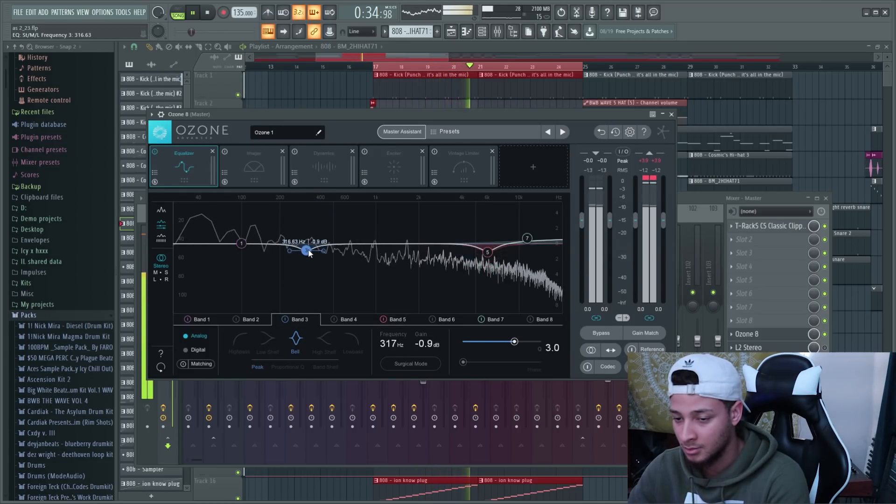
pyautogui.moveTo(242, 243)
pyautogui.mouseDown()
pyautogui.moveTo(255, 208)
pyautogui.moveTo(258, 244)
pyautogui.mouseUp()
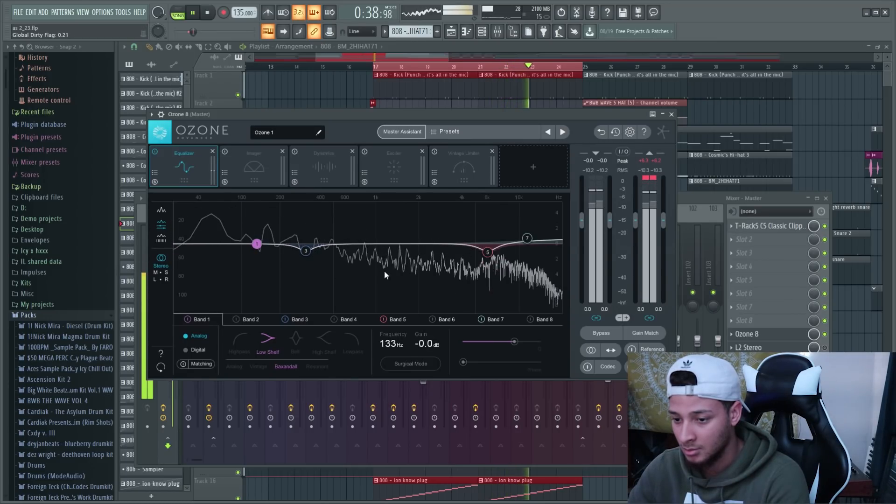
# Add Equalizer band 4 as a 0.9 dB boost at about 1.80 kHz with Q 0.8, and deepen band 5's cut
pyautogui.click(397, 249)
pyautogui.moveTo(397, 251); pyautogui.dragTo(433, 232)
pyautogui.scroll(-3, 433, 235)
pyautogui.scroll(2, 439, 236)
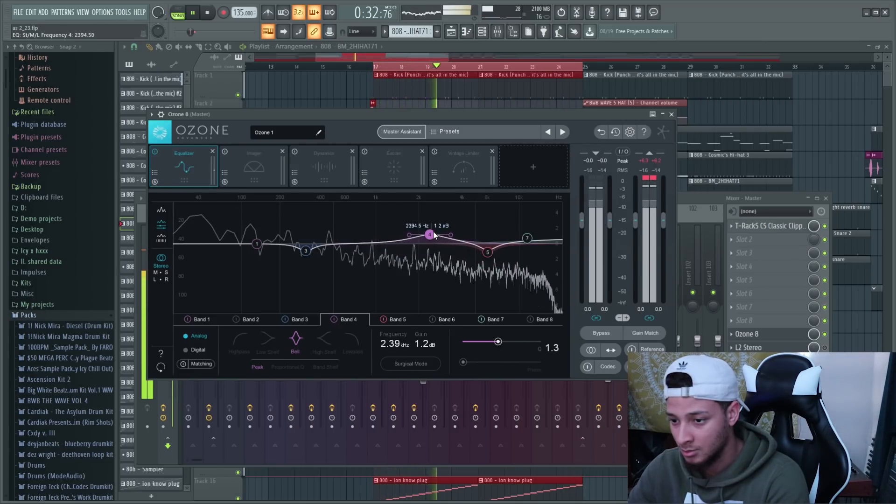
pyautogui.scroll(-2, 452, 234)
pyautogui.moveTo(486, 251); pyautogui.dragTo(494, 258)
pyautogui.moveTo(429, 234); pyautogui.dragTo(415, 238)
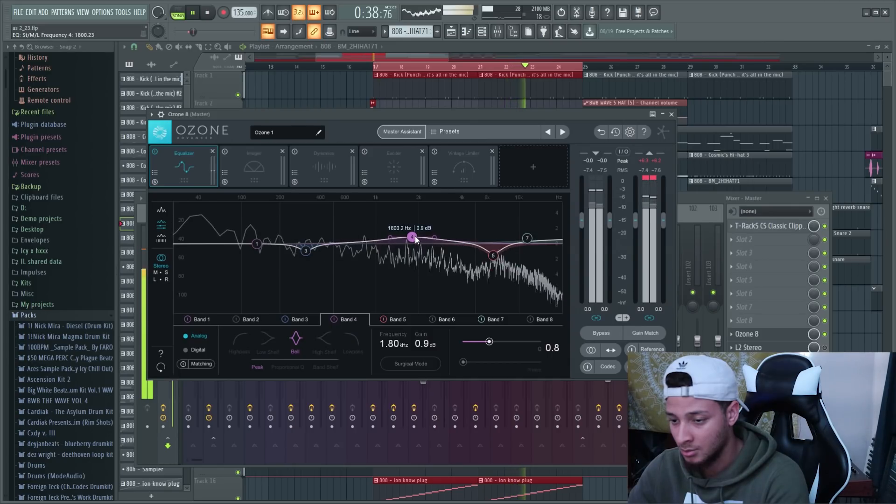
# Bring up Ozone's Imager module, stop playback and save the project
pyautogui.click(236, 166)
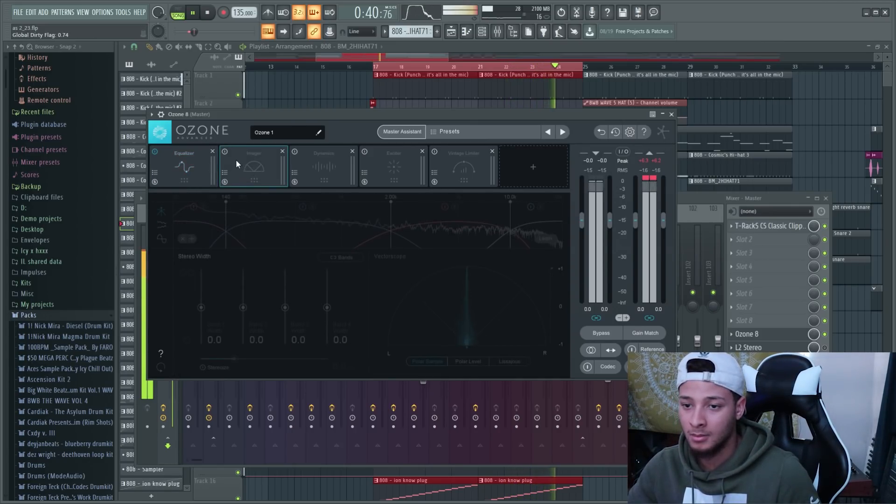
pyautogui.press('space')
pyautogui.hotkey('ctrl', 's')
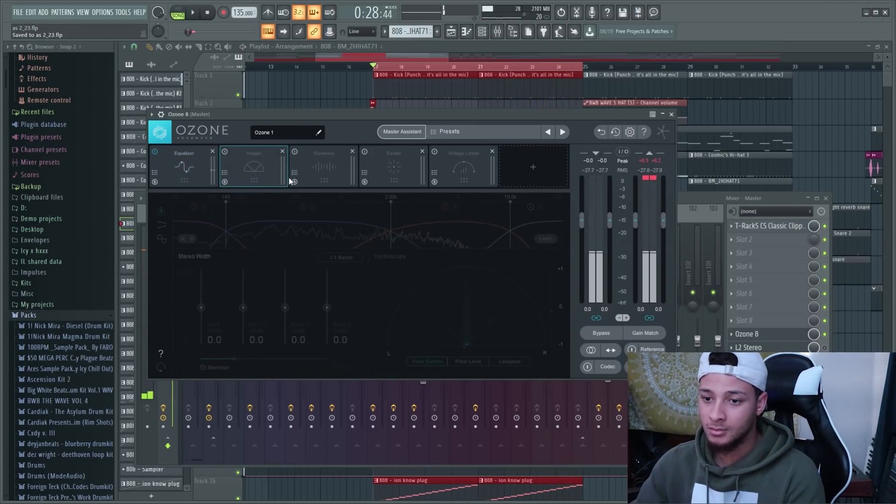
# Enable the Imager with Stereoize and set the widths of bands 1 to 4 to -34.2, 36.7, 26.6 and 38.0
pyautogui.click(224, 152)
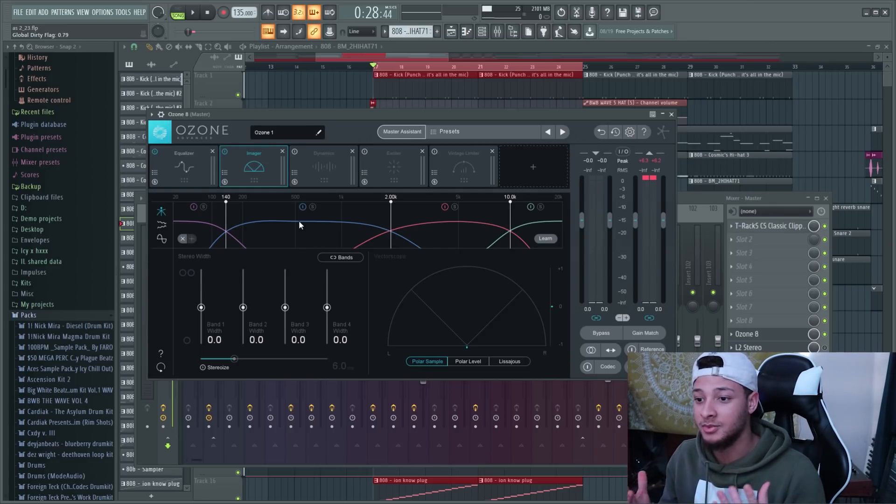
pyautogui.moveTo(200, 307); pyautogui.dragTo(201, 318)
pyautogui.click(203, 367)
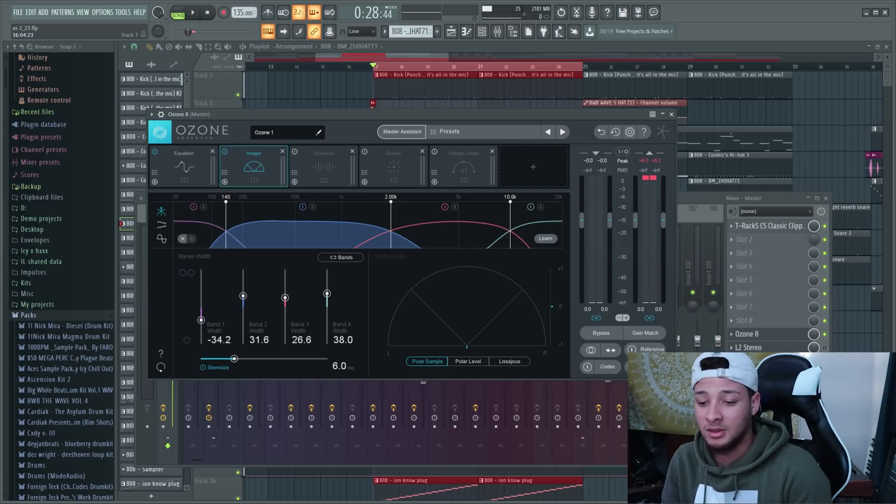
pyautogui.moveTo(241, 296); pyautogui.dragTo(246, 295)
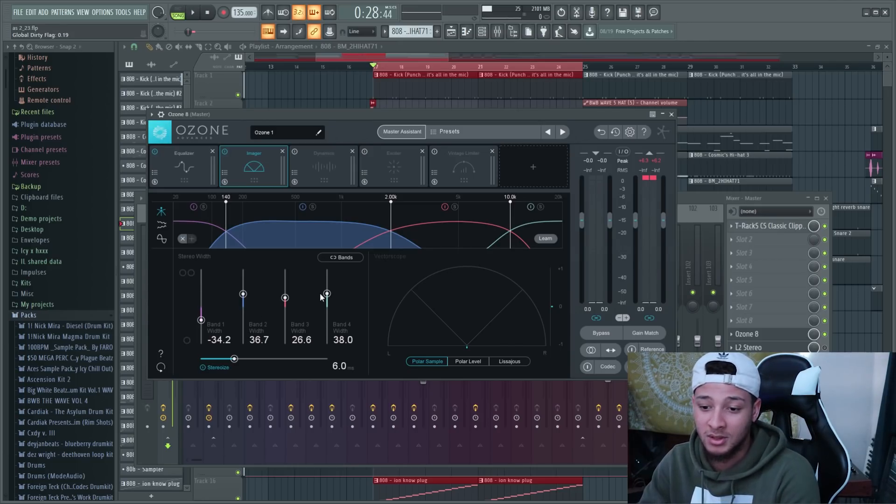
# During playback, set the Imager widths of bands 1 to 4 to -32.9, -22.8, 34.2 and 40.5, and save the project
pyautogui.press('space')
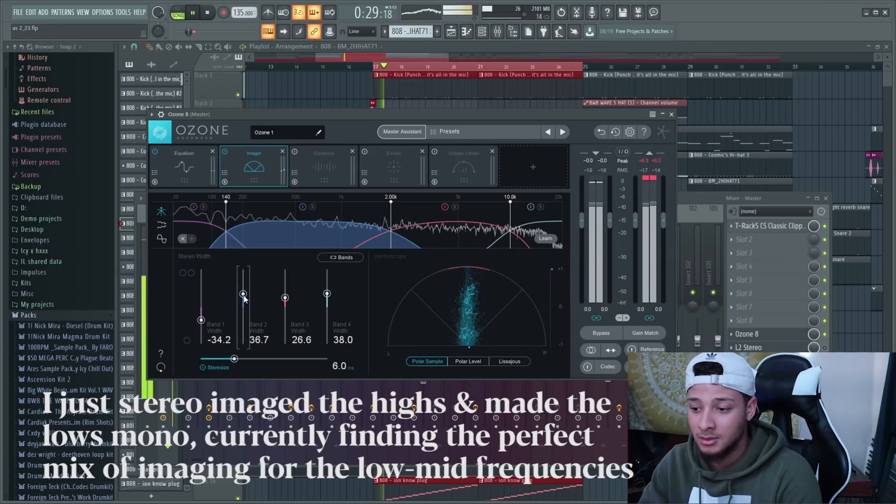
pyautogui.moveTo(244, 299); pyautogui.dragTo(285, 294)
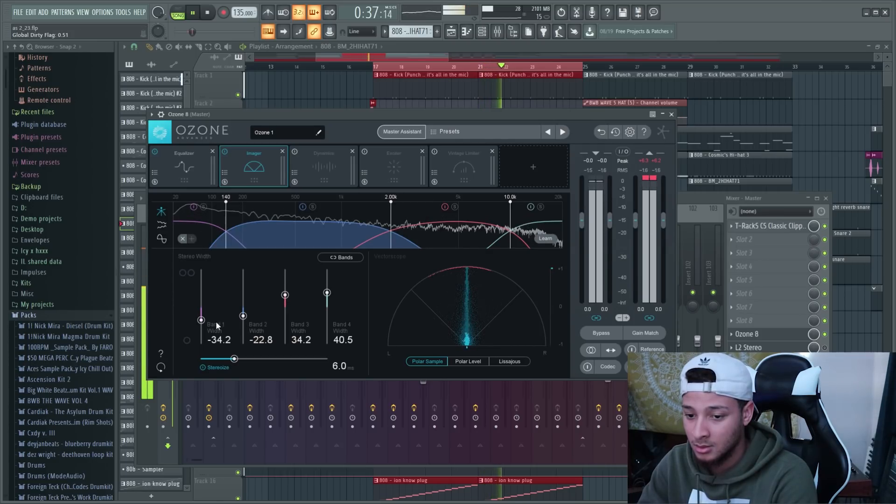
pyautogui.moveTo(201, 321); pyautogui.dragTo(201, 318)
pyautogui.press('space')
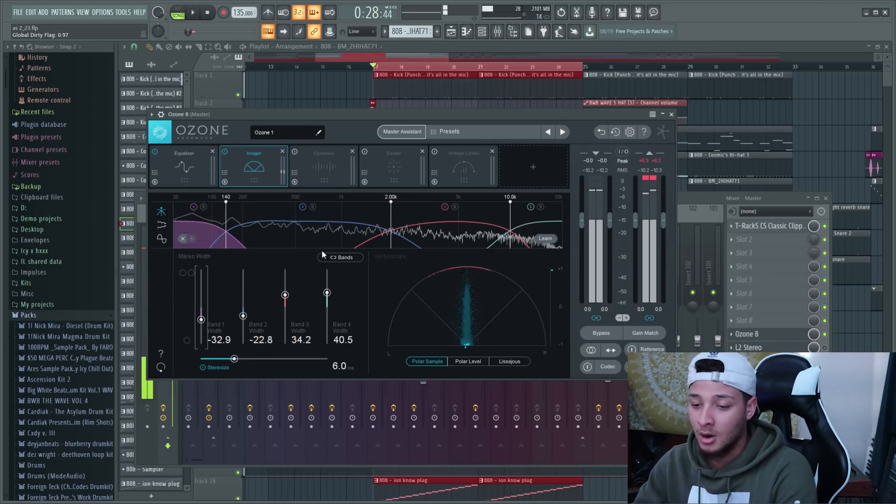
pyautogui.hotkey('ctrl', 's')
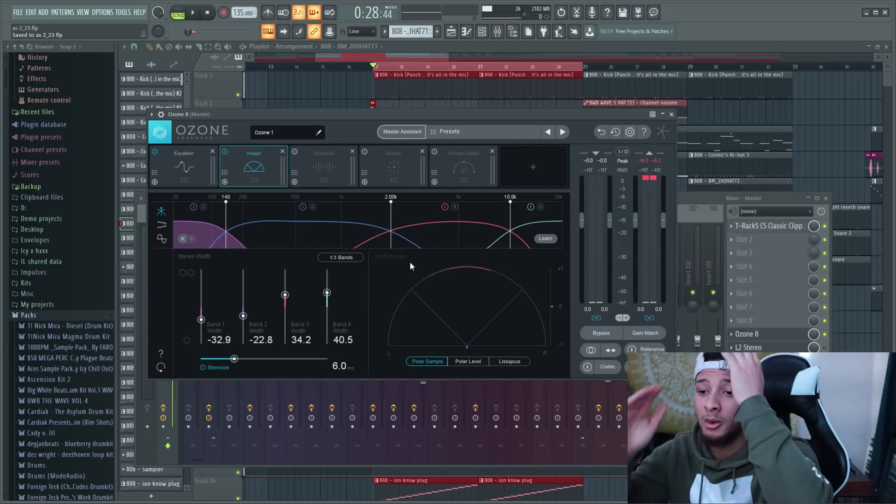
# Enable the Dynamics module, set the band 1 compressor's knee to 0.0 and raise its threshold close to 0 dB
pyautogui.click(331, 166)
pyautogui.moveTo(250, 290); pyautogui.dragTo(250, 272)
pyautogui.moveTo(393, 330); pyautogui.dragTo(371, 377)
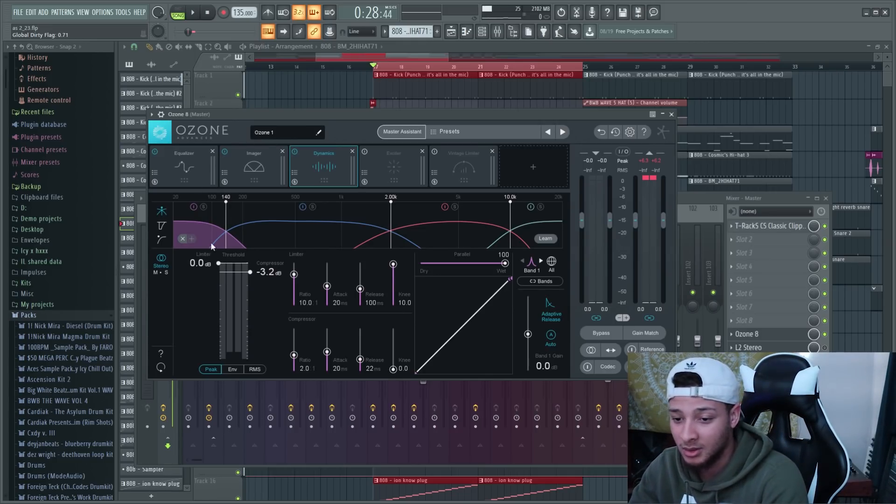
pyautogui.moveTo(248, 271); pyautogui.dragTo(249, 269)
# During playback, set Dynamics band 2's compressor threshold to -3.4 dB with knee 0.0, and band 1's limiter threshold to -0.2 dB
pyautogui.click(293, 228)
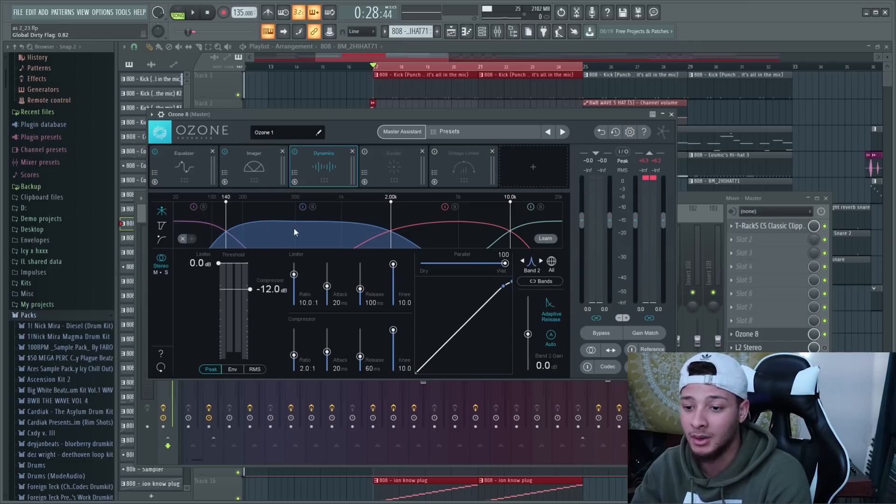
pyautogui.press('space')
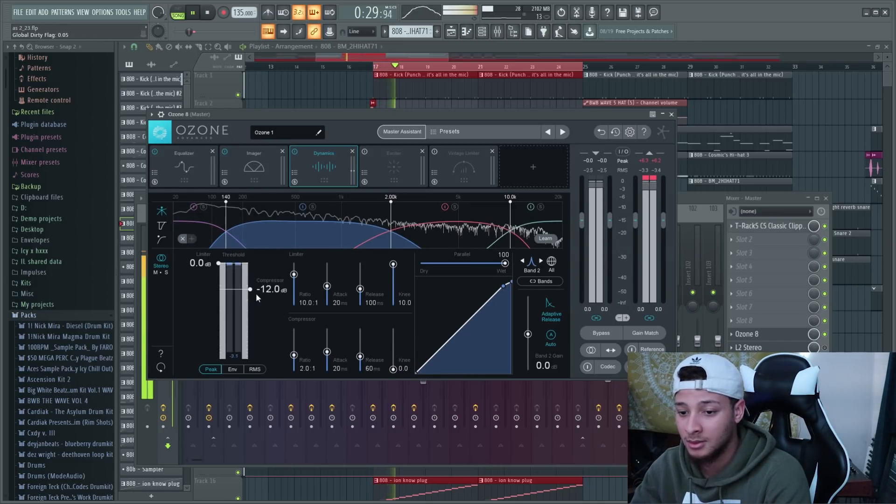
pyautogui.moveTo(252, 290); pyautogui.dragTo(251, 274)
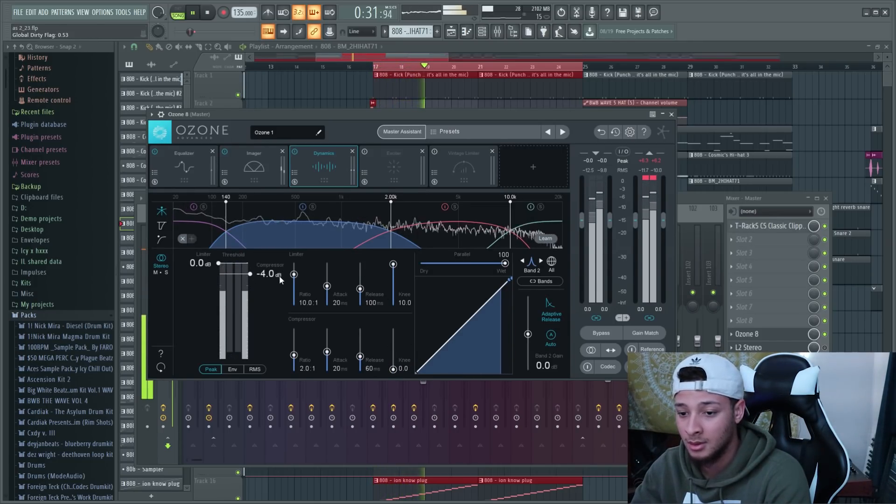
pyautogui.moveTo(250, 274); pyautogui.dragTo(253, 271)
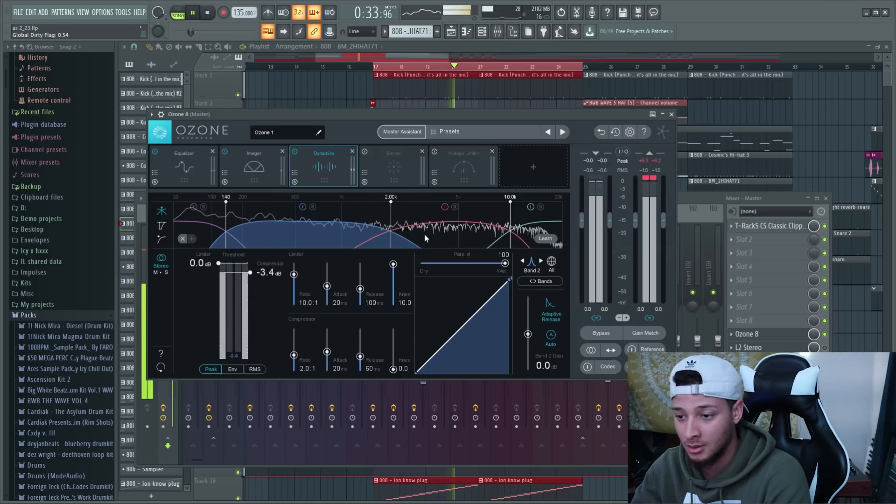
pyautogui.moveTo(218, 265)
pyautogui.mouseDown()
pyautogui.moveTo(218, 276)
pyautogui.moveTo(221, 261)
pyautogui.moveTo(248, 270)
pyautogui.moveTo(220, 266)
pyautogui.mouseUp()
pyautogui.click(213, 235)
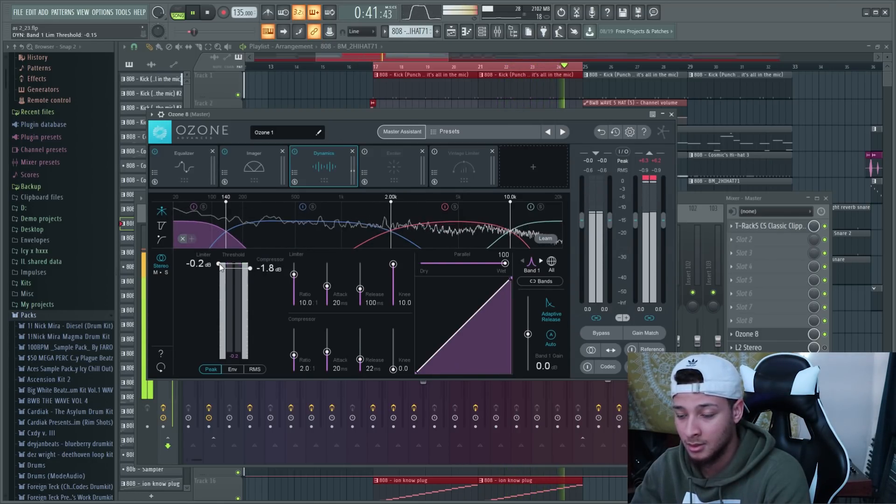
# Set band 3's limiter to -0.2 dB and its compressor to -3.4 dB, knee 0.0, release 10 ms, and band 2's compressor release to 27 ms
pyautogui.click(448, 244)
pyautogui.moveTo(220, 264); pyautogui.dragTo(250, 272)
pyautogui.moveTo(393, 330); pyautogui.dragTo(360, 361)
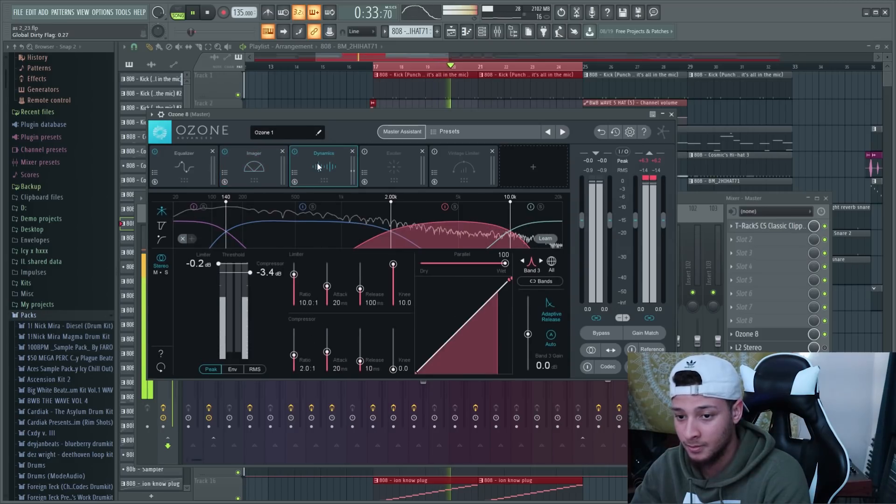
pyautogui.click(269, 228)
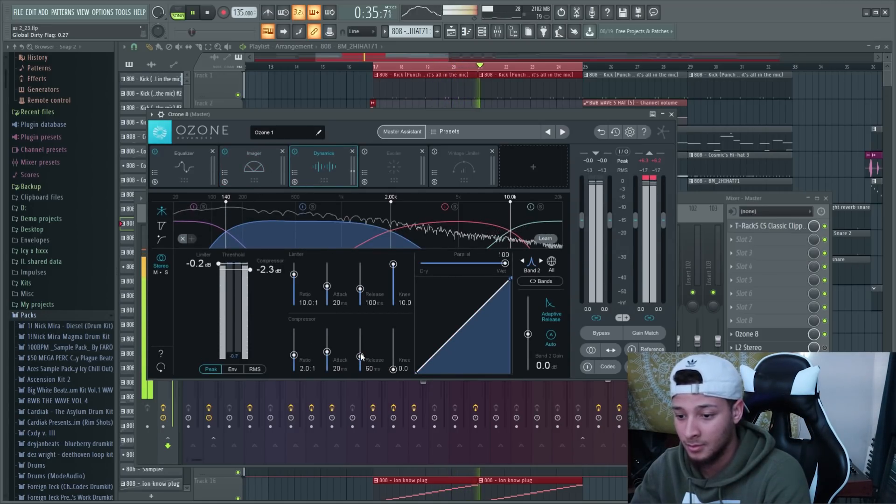
pyautogui.moveTo(360, 356); pyautogui.dragTo(360, 359)
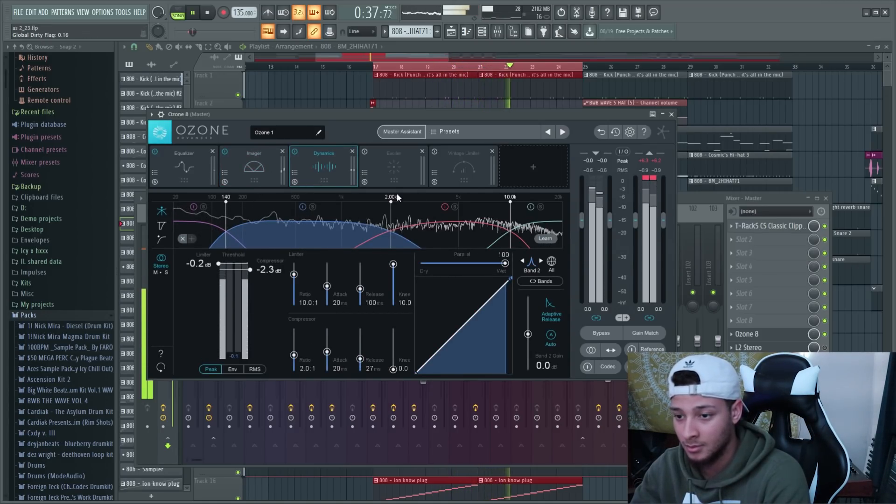
# Set band 4's limiter threshold to -0.3 dB and its compressor to threshold -2.1 dB, knee 0.0 and release 15 ms
pyautogui.click(494, 231)
pyautogui.click(533, 230)
pyautogui.moveTo(393, 330); pyautogui.dragTo(395, 402)
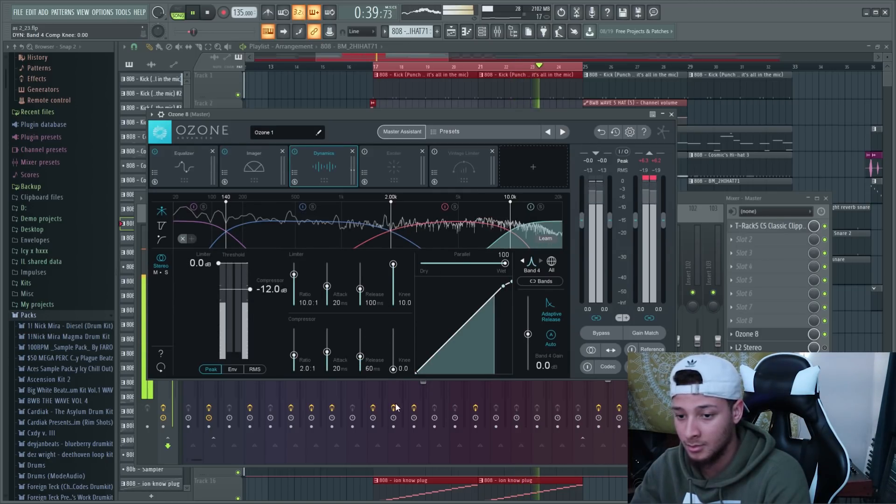
pyautogui.moveTo(250, 290); pyautogui.dragTo(252, 269)
pyautogui.moveTo(360, 356); pyautogui.dragTo(360, 362)
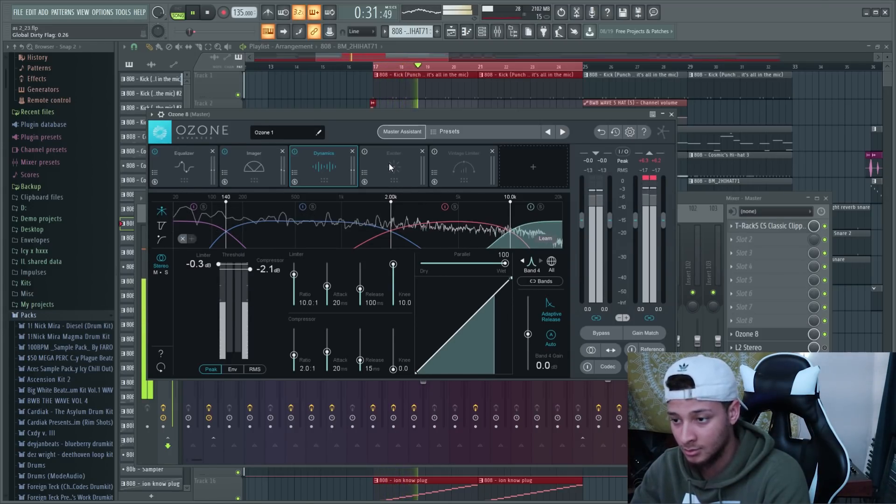
# Enable Ozone's Exciter module and change the saturation mode of bands 3 and 4 to Tape
pyautogui.click(362, 164)
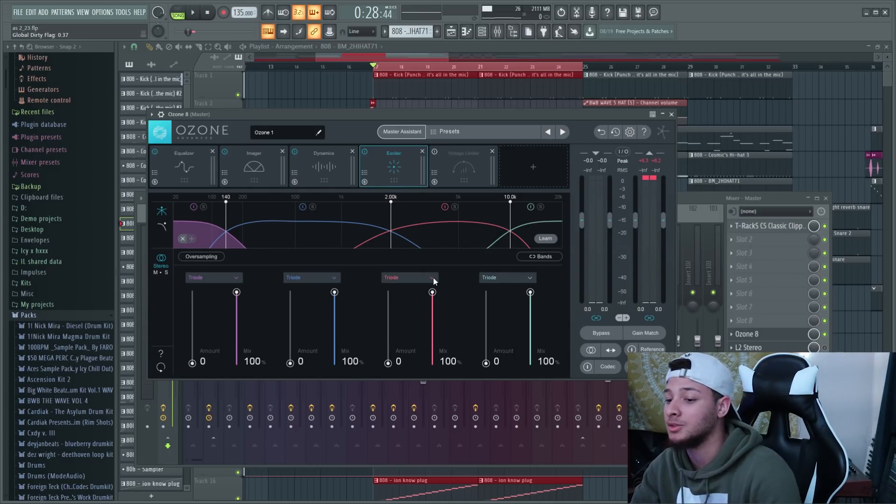
pyautogui.click(500, 277)
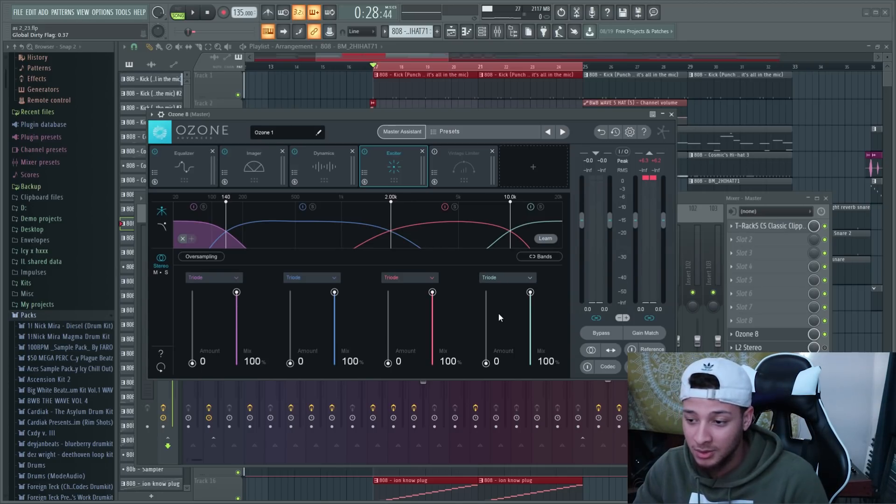
pyautogui.click(498, 313)
pyautogui.click(409, 277)
pyautogui.click(408, 313)
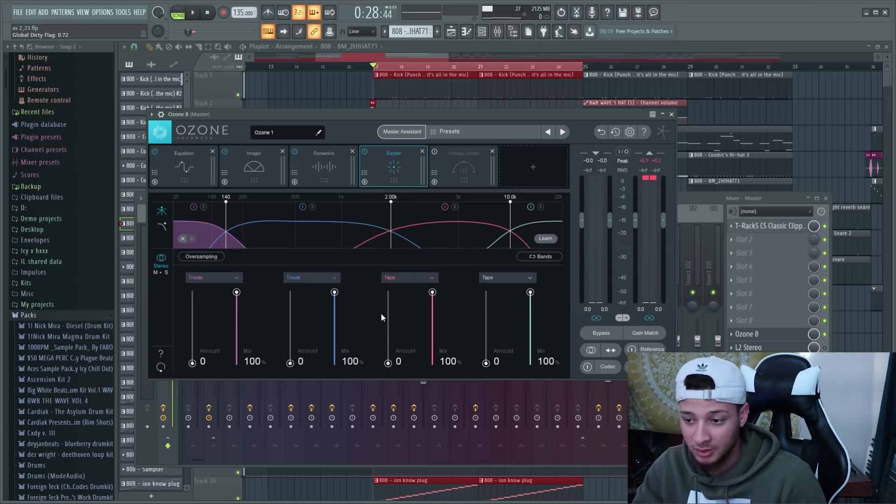
# Try band 4's Exciter amount at its maximum of 15 and play the section to hear the effect
pyautogui.moveTo(486, 363); pyautogui.dragTo(491, 351)
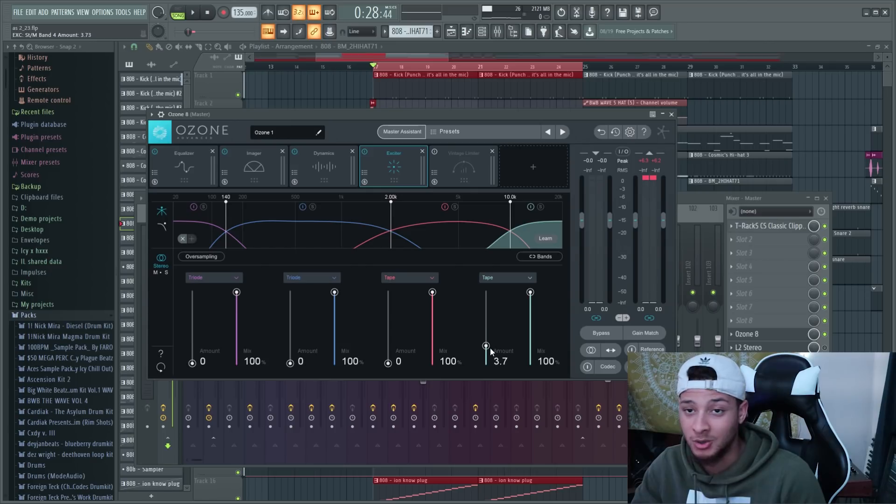
pyautogui.moveTo(474, 320); pyautogui.dragTo(485, 260)
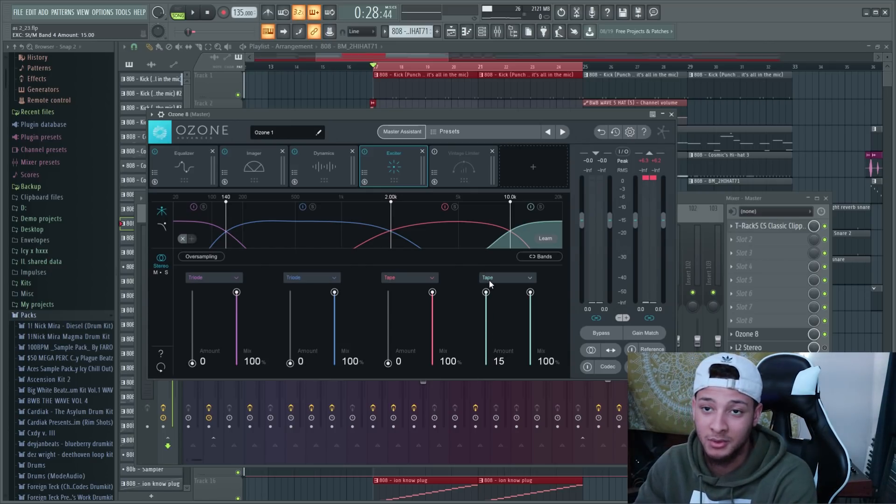
pyautogui.press('space')
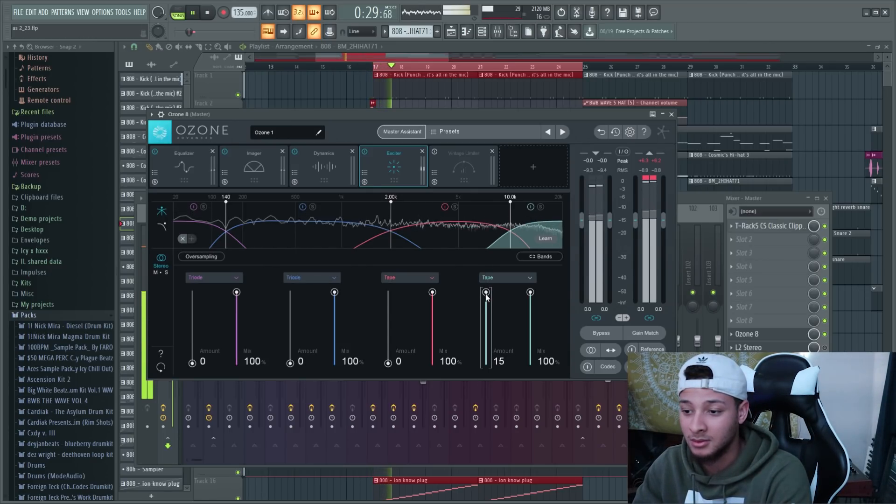
pyautogui.press('space')
# Reduce band 4's Exciter amount to 6.9, play the section to check it, and save the project
pyautogui.moveTo(486, 294); pyautogui.dragTo(489, 335)
pyautogui.press('space')
pyautogui.press('space')
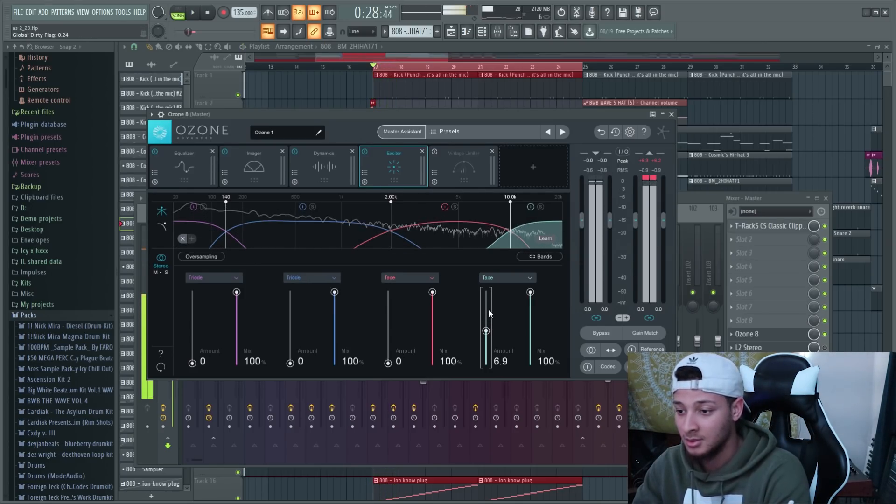
pyautogui.hotkey('ctrl', 's')
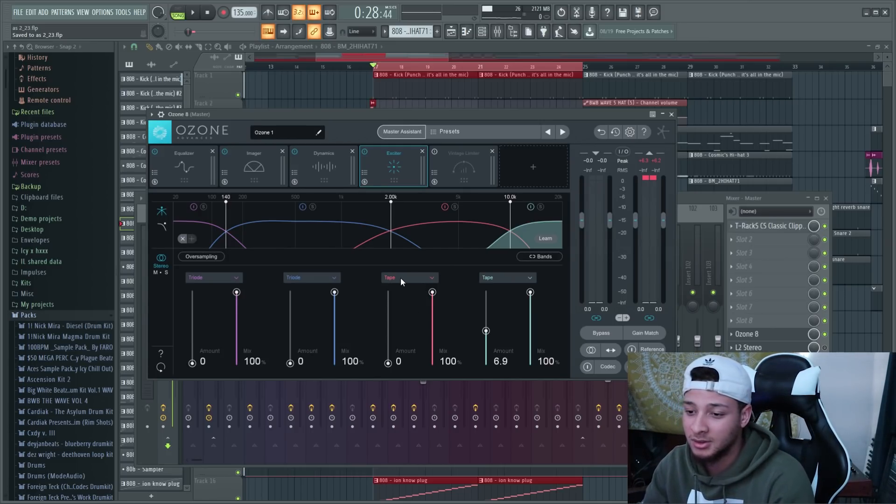
# Set the Exciter amount to 4.0 on band 3 and 4.8 on band 4, leaving the Vintage Limiter off
pyautogui.scroll(4, 399, 275)
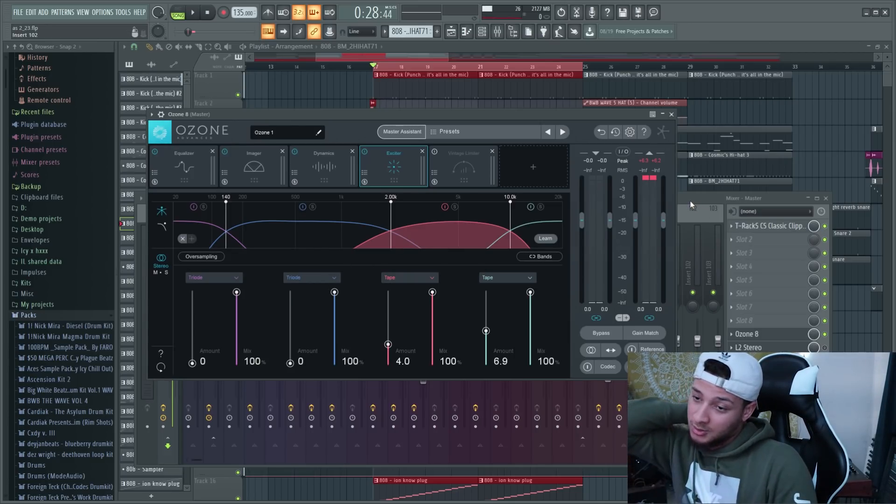
pyautogui.press('space')
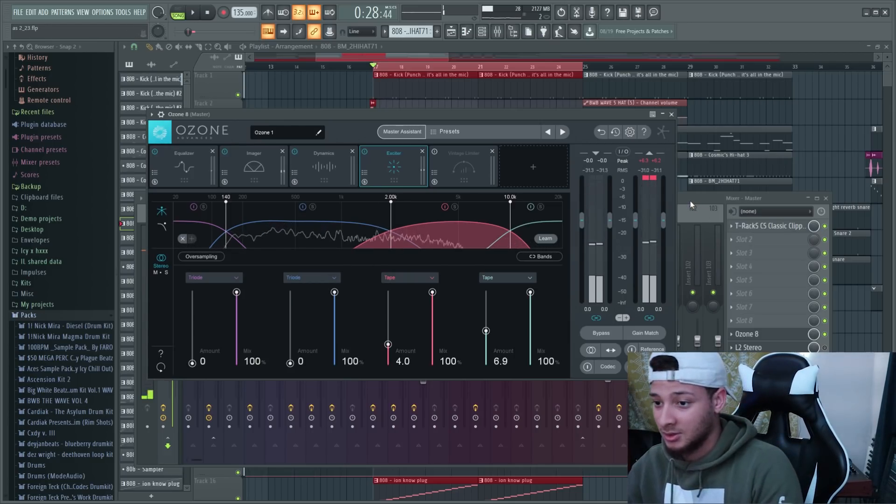
pyautogui.click(440, 153)
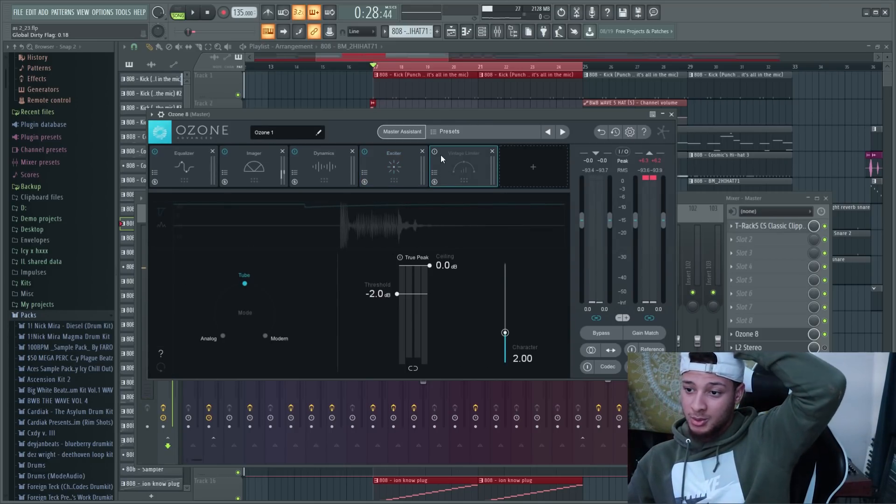
pyautogui.click(406, 156)
pyautogui.click(436, 152)
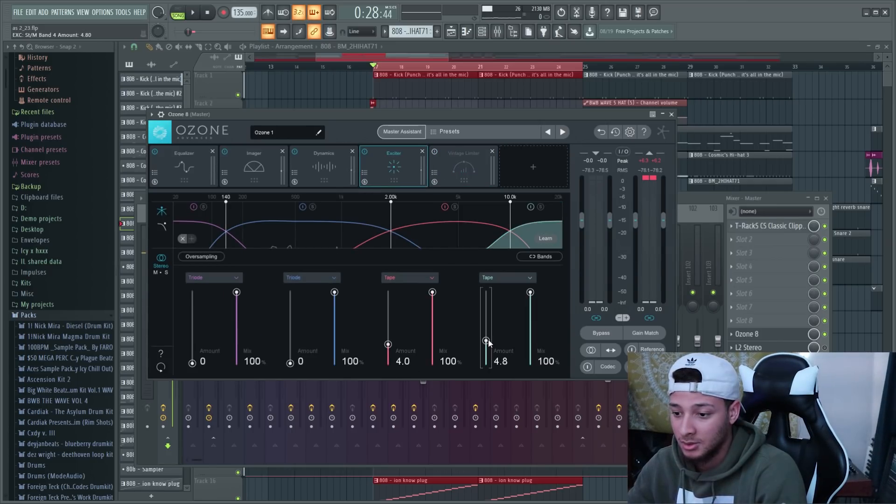
# Open the master's L2 Stereo limiter, play the section through it, return to the mixer and save the project
pyautogui.click(749, 347)
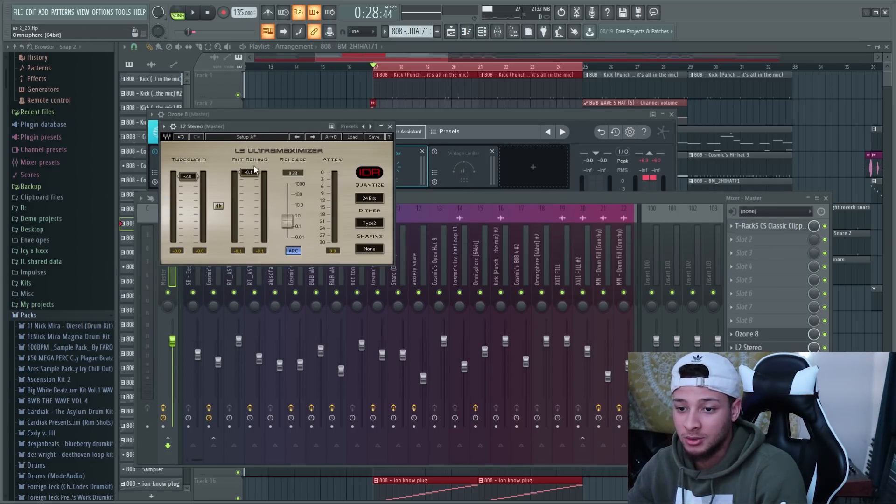
pyautogui.press('space')
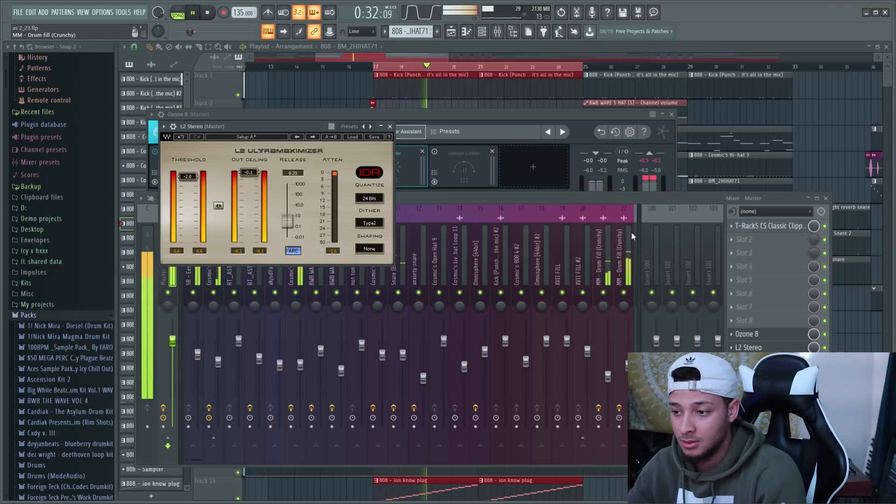
pyautogui.click(601, 196)
pyautogui.press('space')
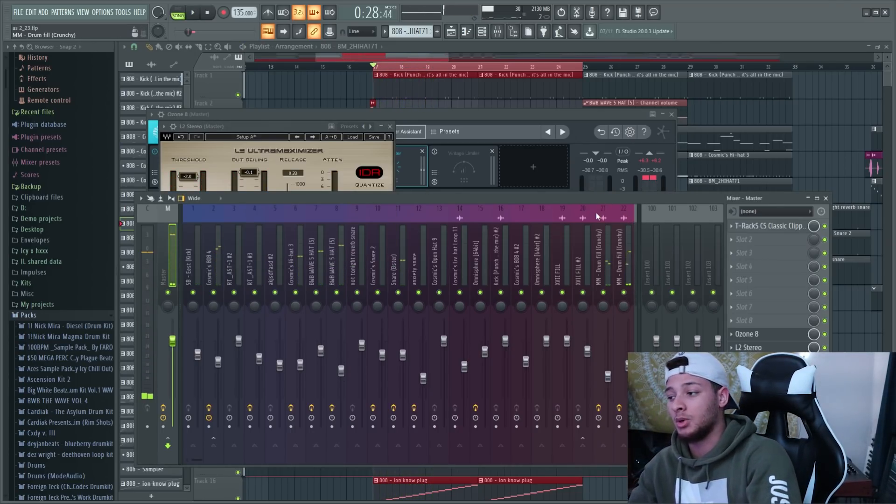
pyautogui.hotkey('ctrl', 's')
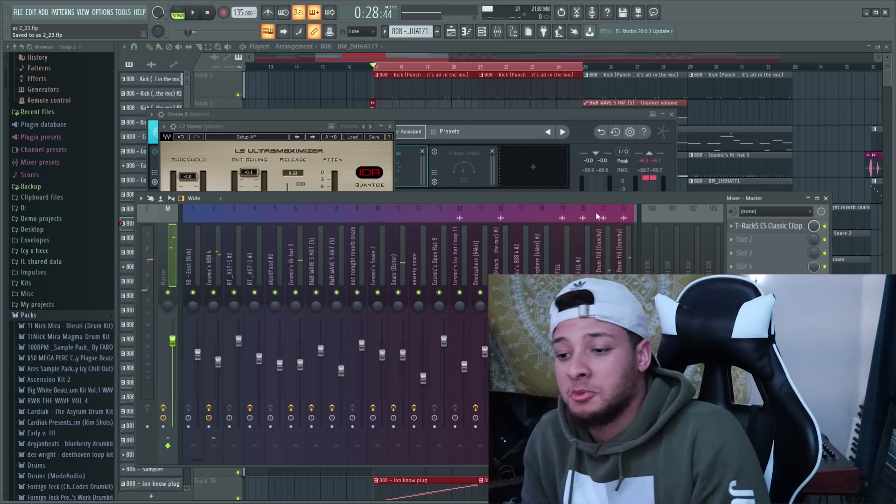